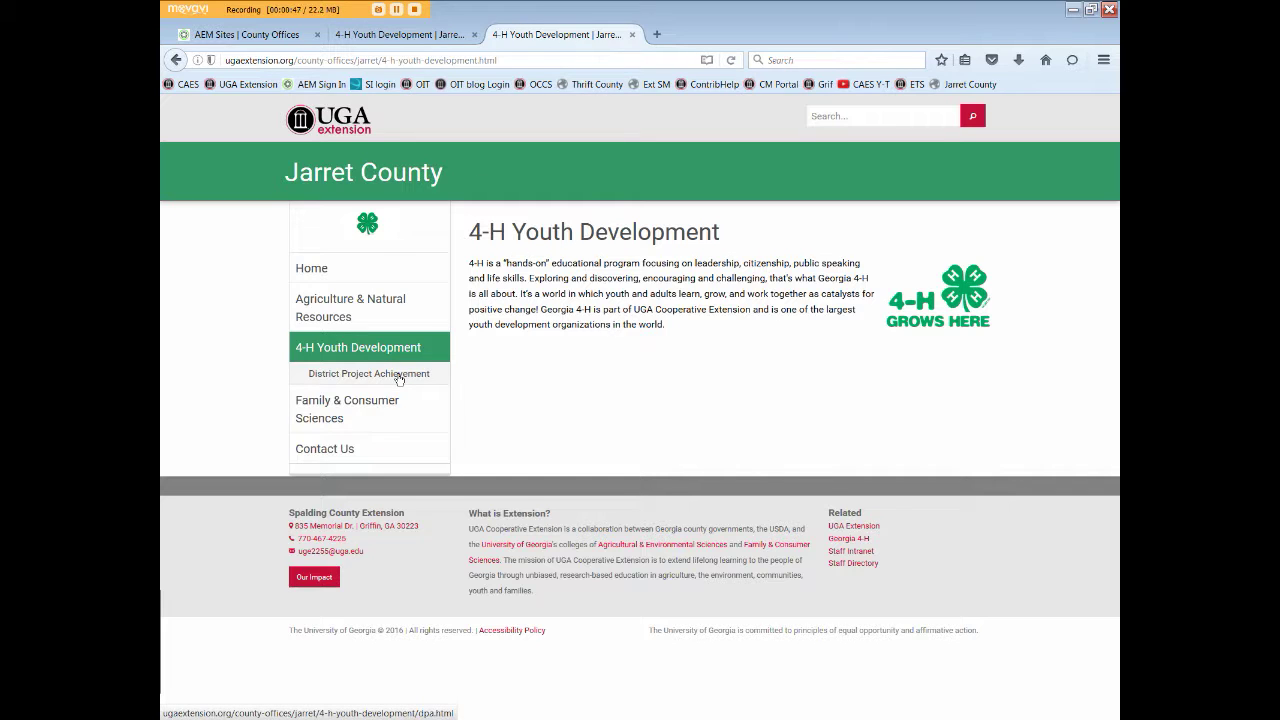
Switch to the AEM author tab showing the editable 4-H Youth Development page
left_click(418, 37)
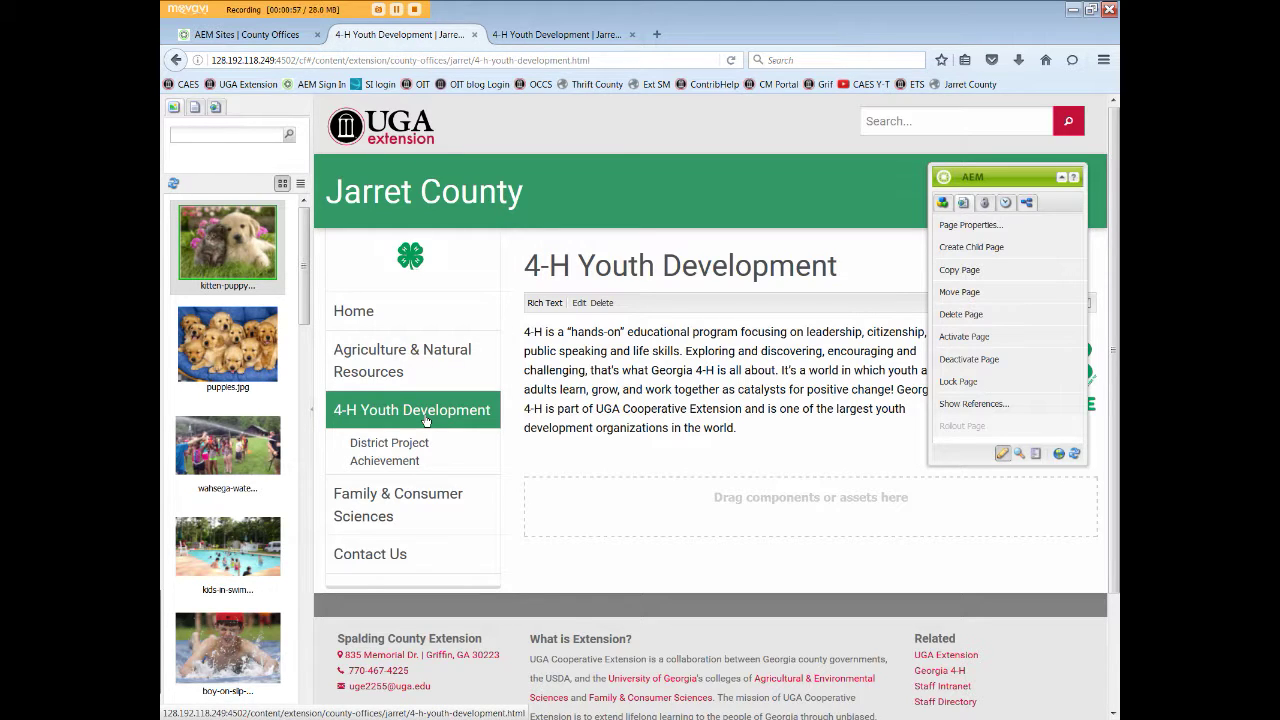
Create a child page titled 'Rabies Clinic' using the Extension County 4-H template
left_click(996, 248)
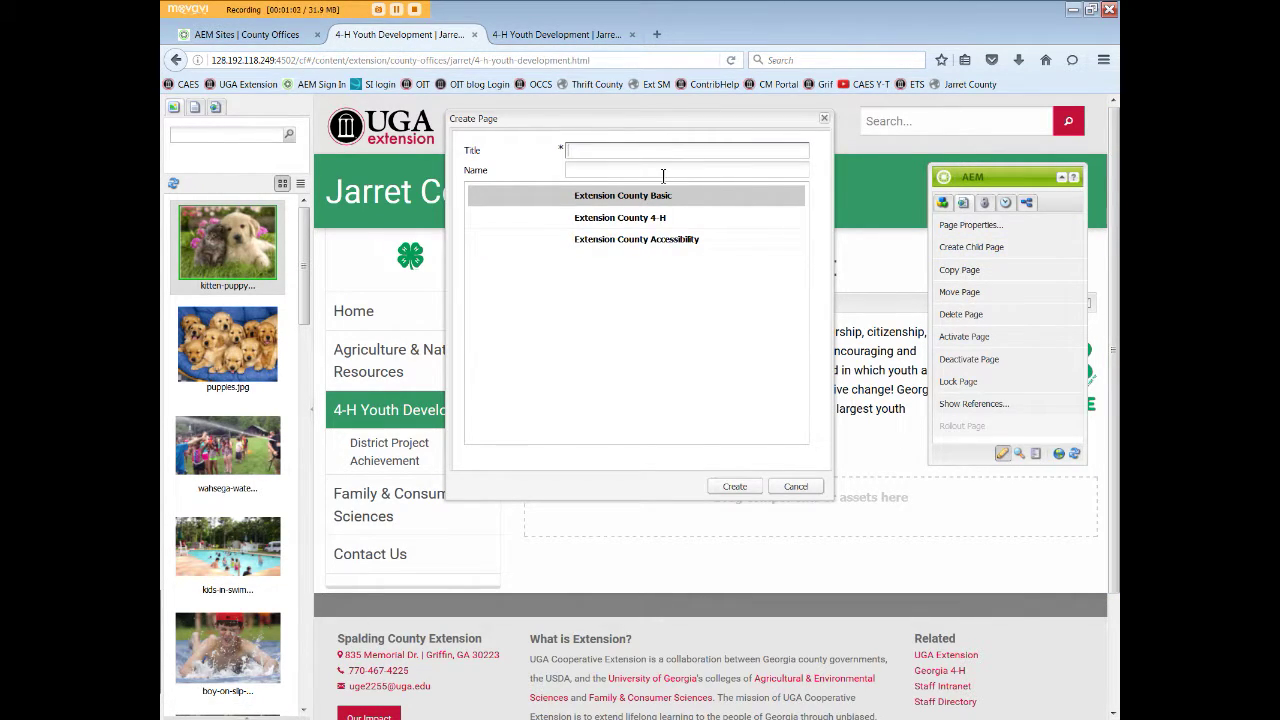
type("Rabies Clin")
type("c")
left_click(641, 220)
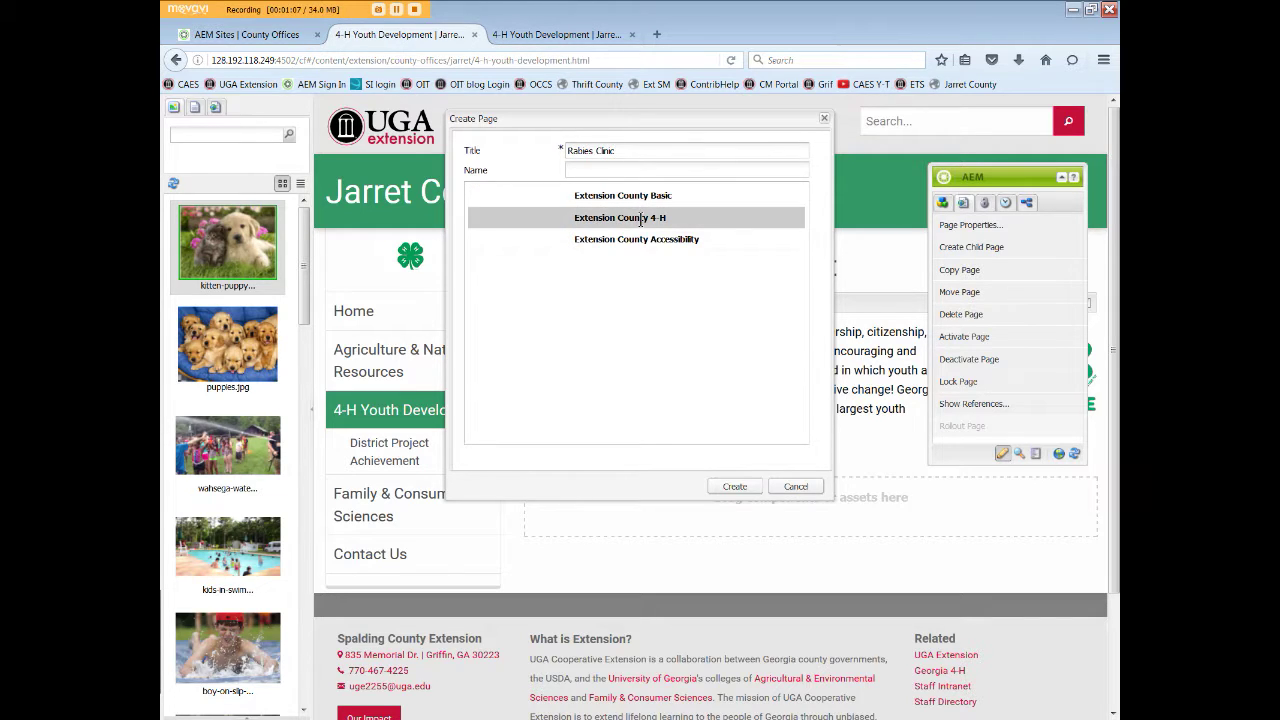
left_click(736, 487)
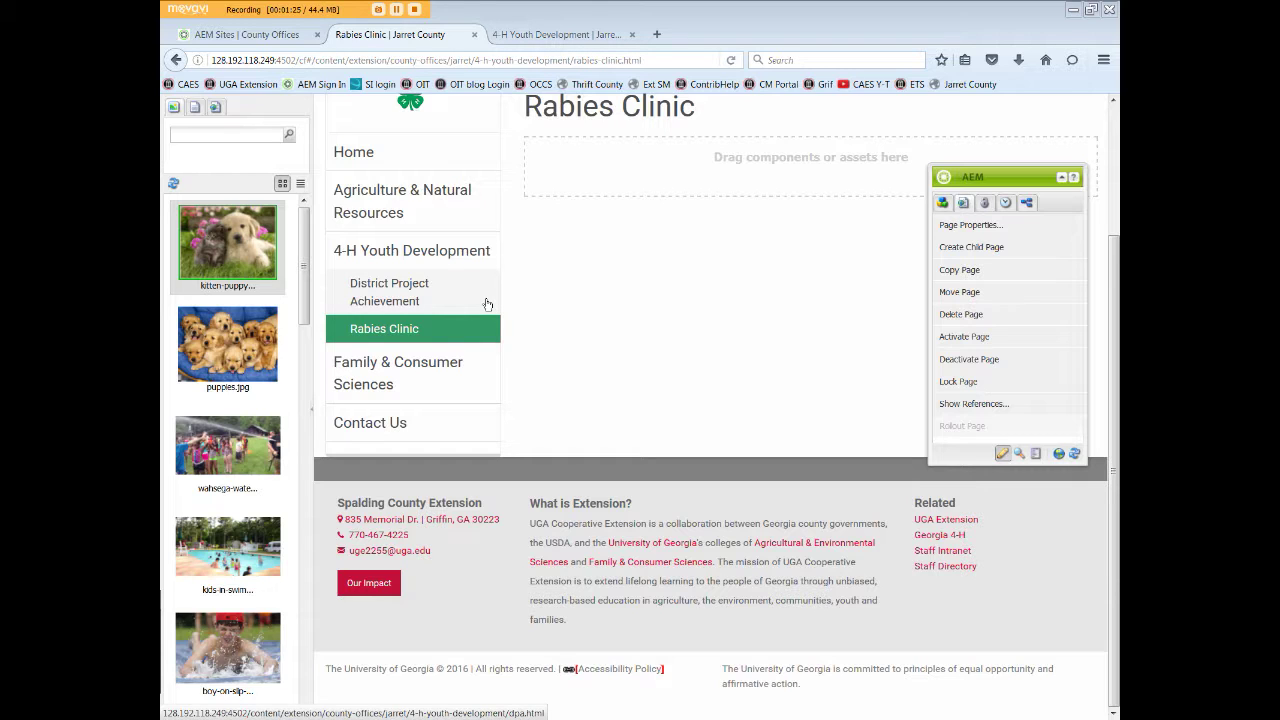
Add a Rich Text block and paste in the 2016 Annual Rabies Clinic date, time, location and cost
left_click(944, 204)
left_click_drag(969, 396, 650, 172)
left_click(579, 144)
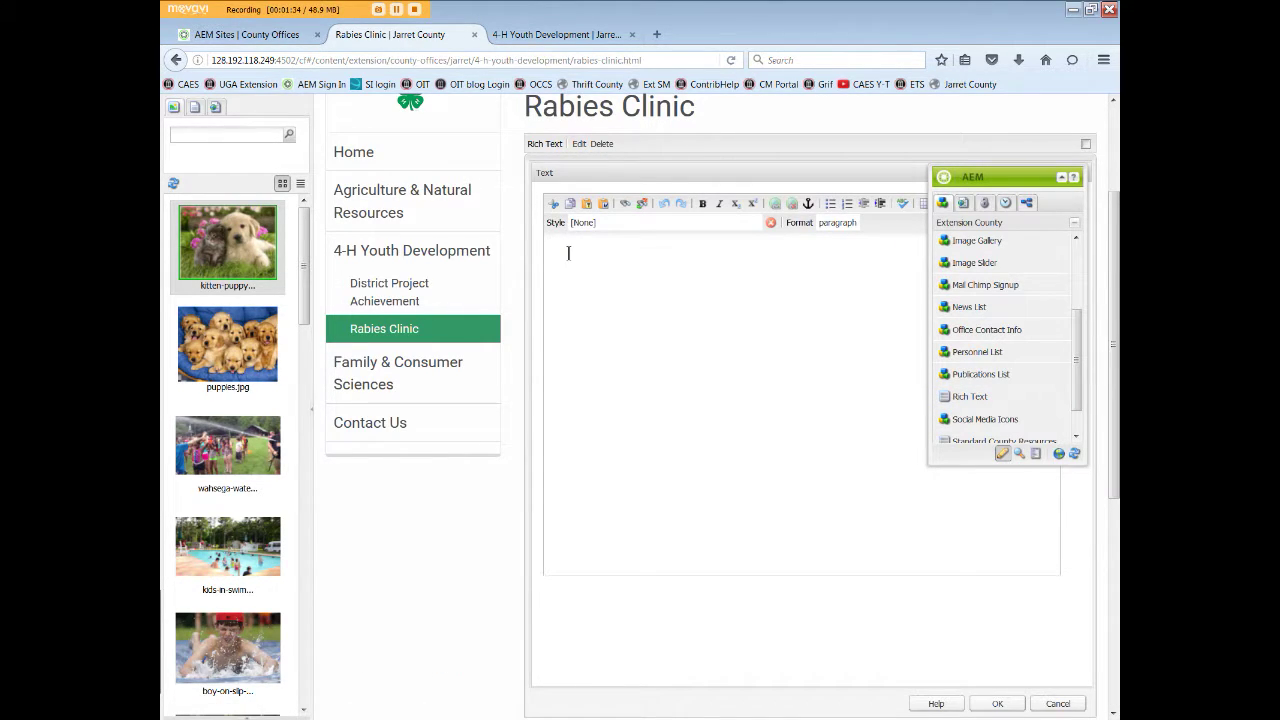
type("Our 2016 Annual Rabies Clinic is coming soon! Date: Saturday, June 4th Time: 8 am to 12 noon Location: The Fire Department at 123 Main St., Mytown, Georgia. Cost: $12 per vaccine. This event is sponsored by our local veterinary hospital and our County 4-H Club. Please make sure that your pet is on a leash or in a carry case!")
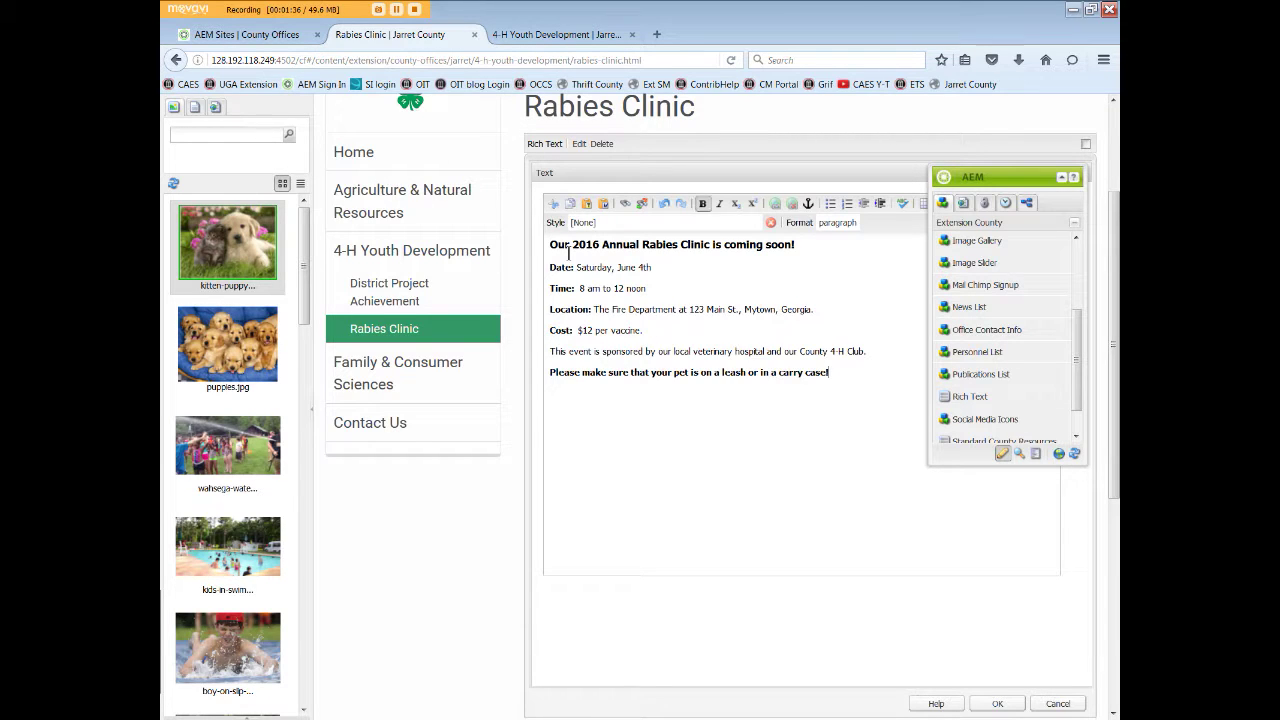
left_click(1000, 704)
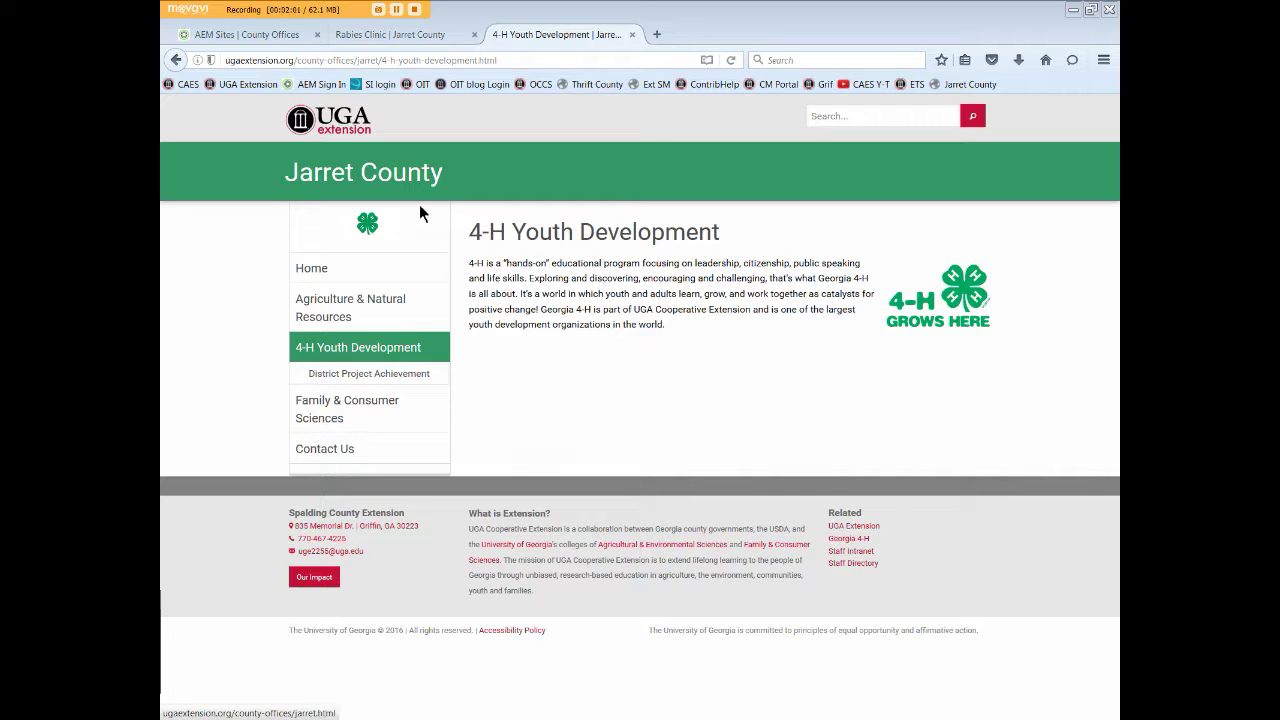
Activate the Rabies Clinic page from the sidekick's Page actions
left_click(403, 40)
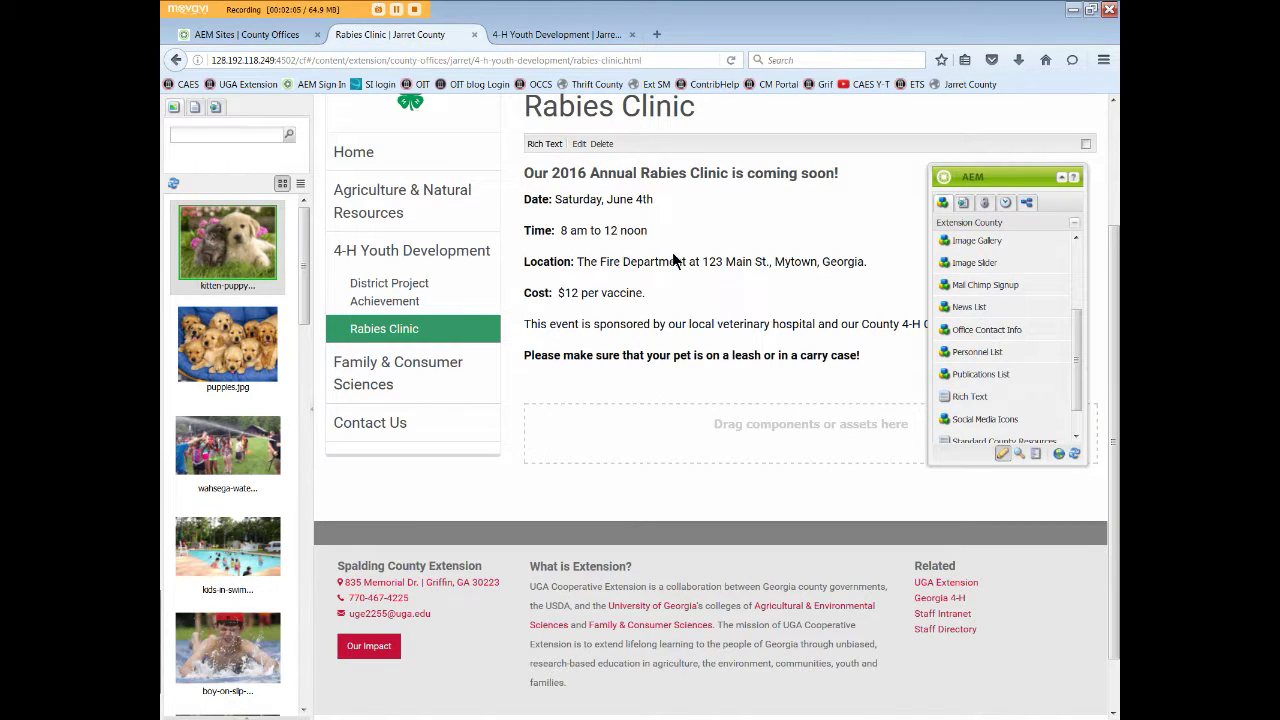
left_click(963, 203)
left_click(968, 339)
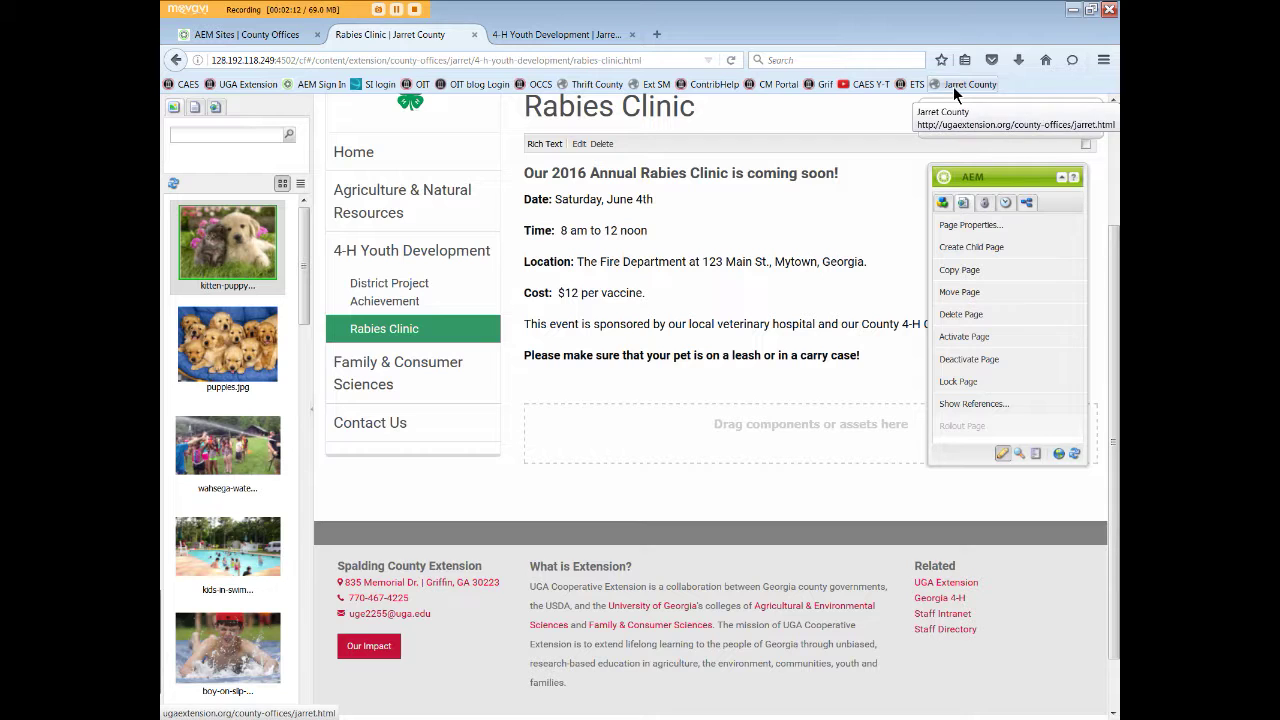
Reload the live 4-H Youth Development page to check for the Rabies Clinic link, then return to the editor
left_click(556, 34)
left_click(733, 60)
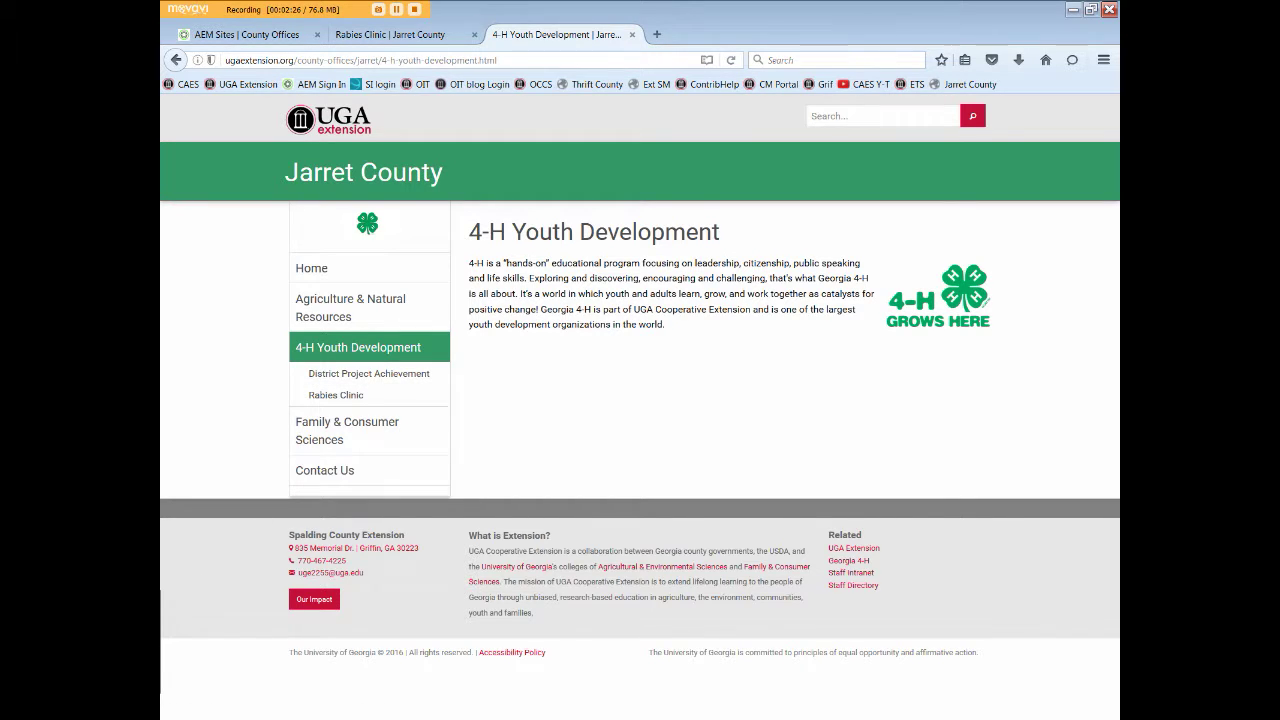
left_click(396, 9)
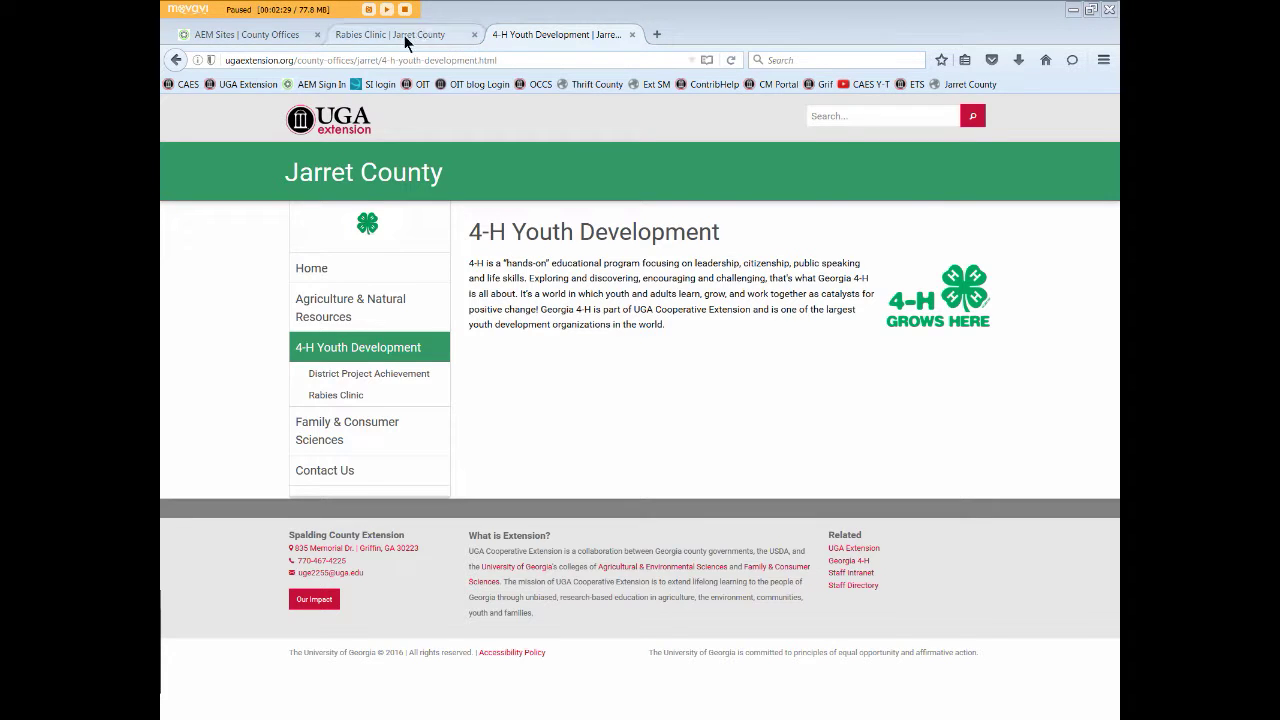
left_click(404, 35)
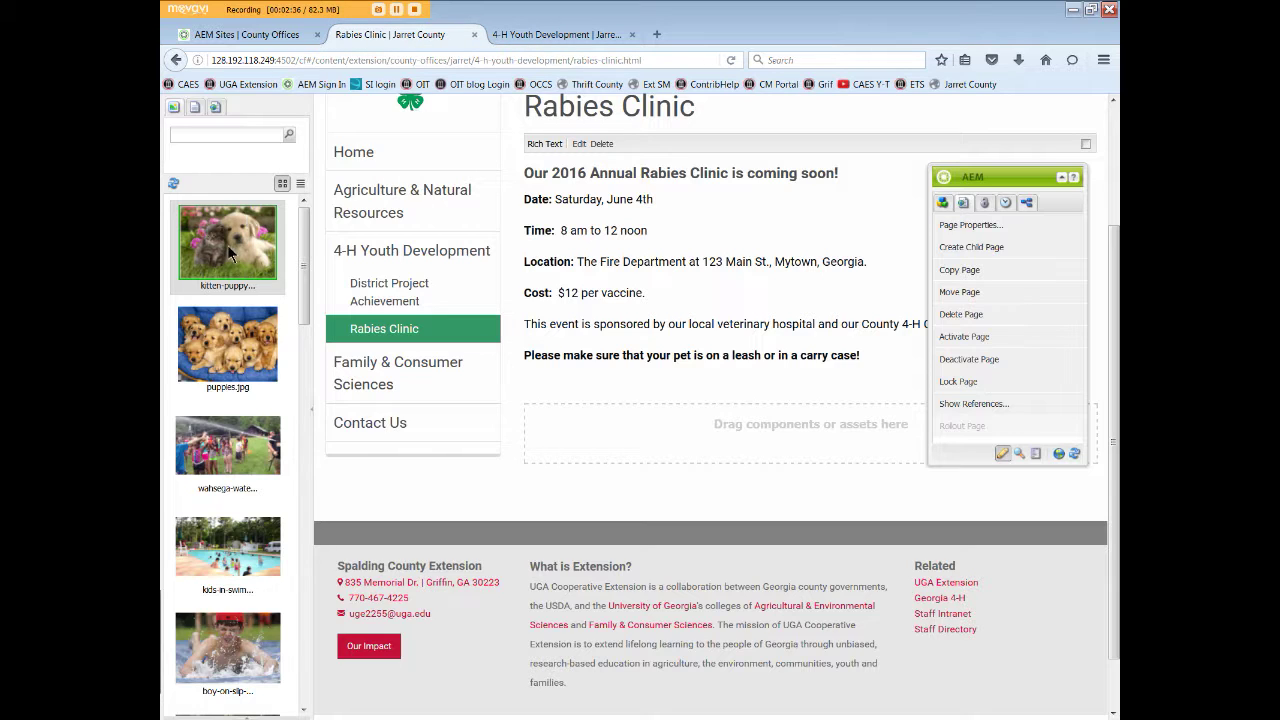
Insert the kitten-puppy photo before the heading, right-align it, and save the text
left_click(581, 146)
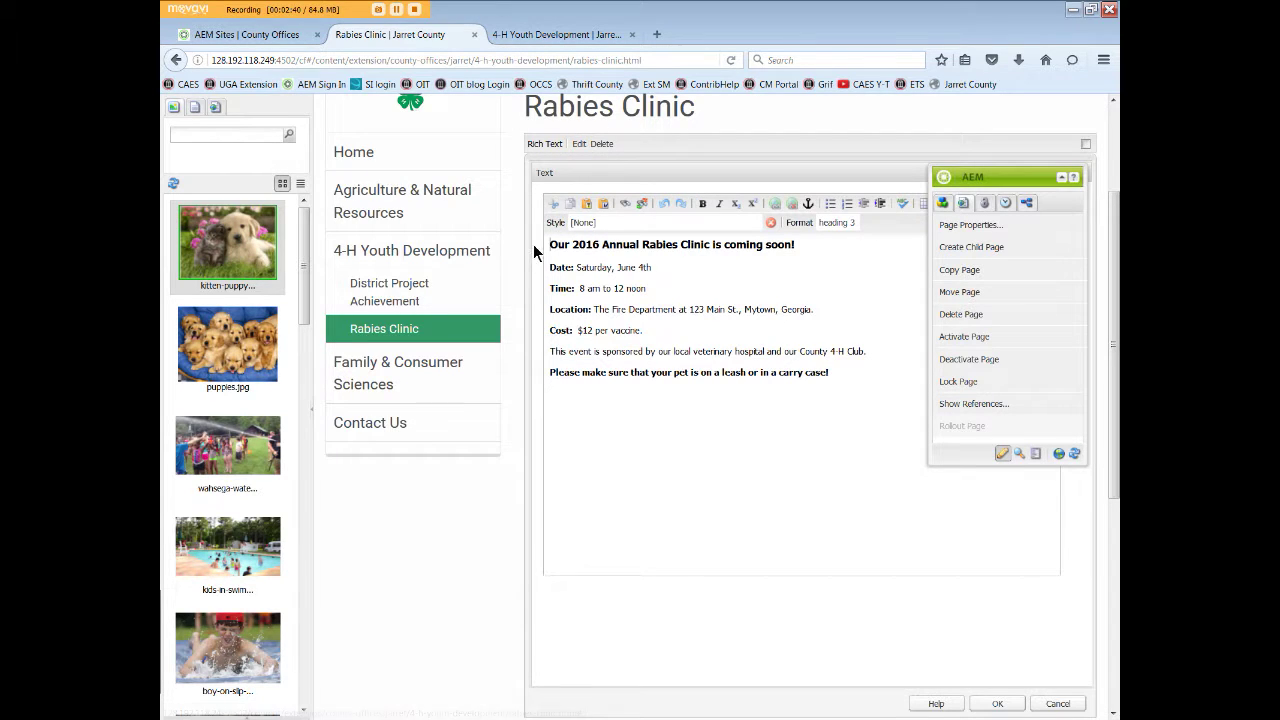
left_click_drag(242, 244, 601, 268)
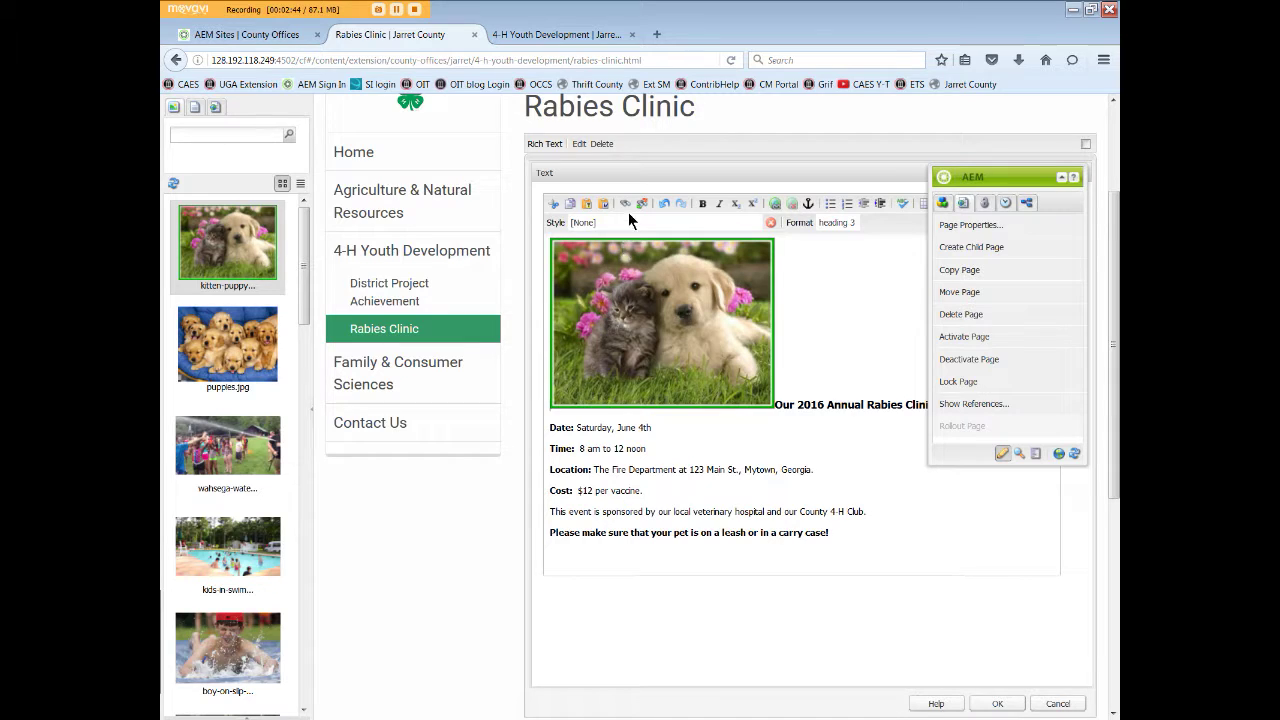
left_click(629, 222)
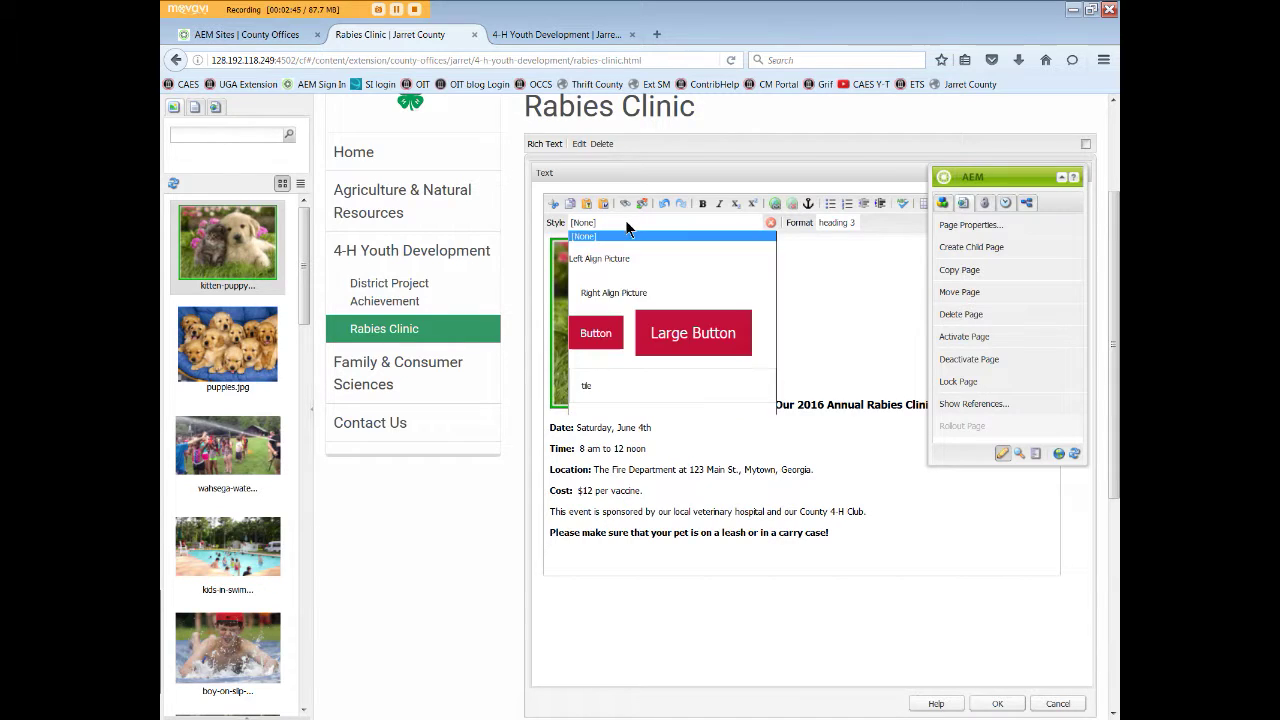
left_click(605, 293)
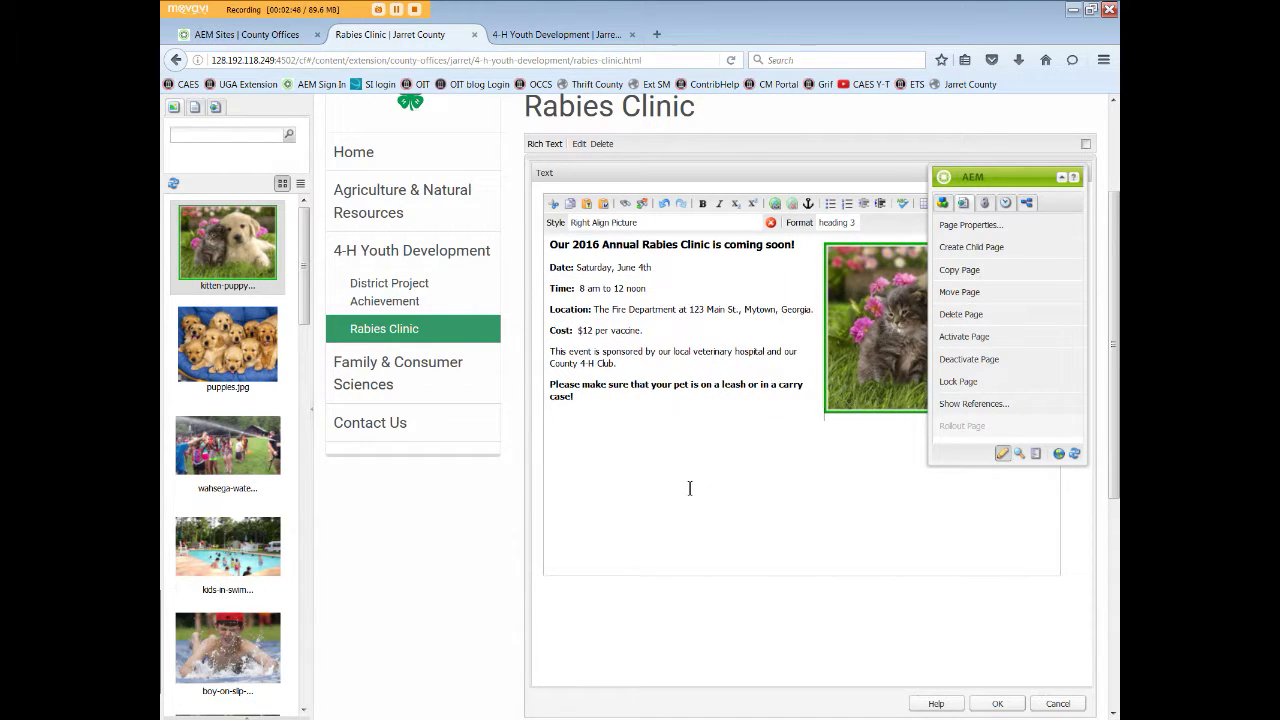
left_click(995, 704)
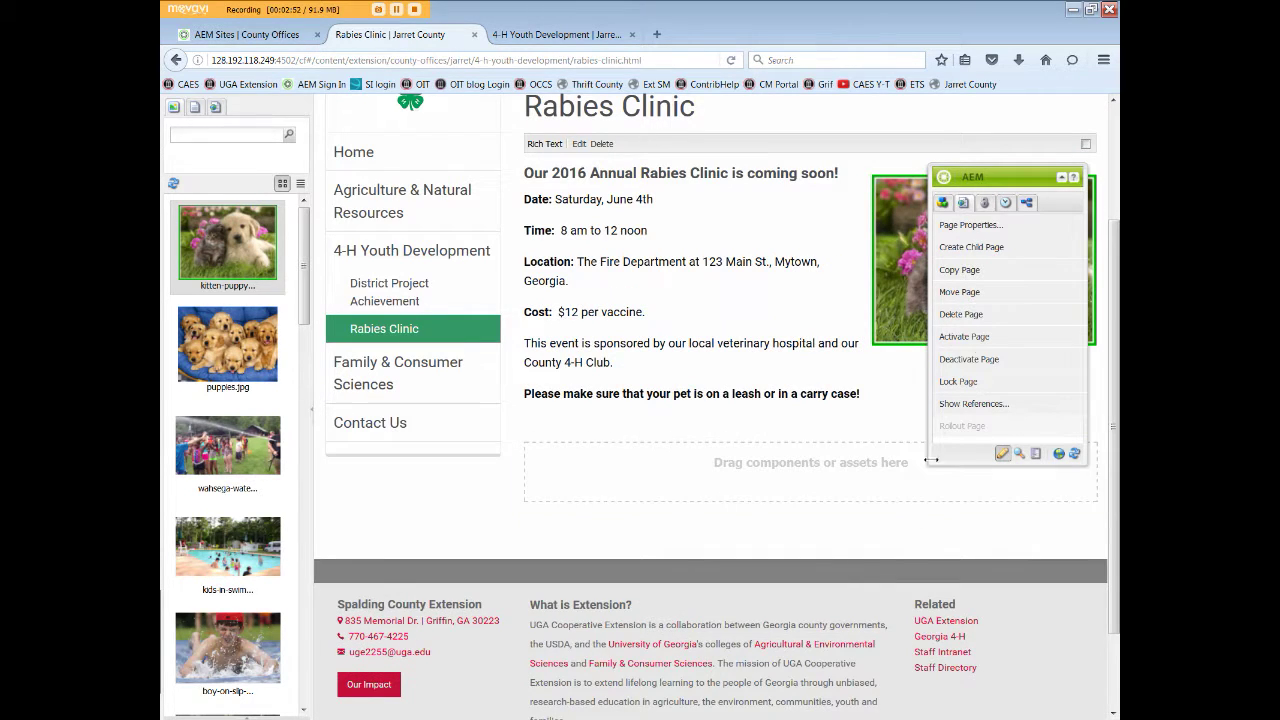
Activate the updated Rabies Clinic page and view the live 4-H Youth Development page
left_click_drag(1026, 177, 795, 290)
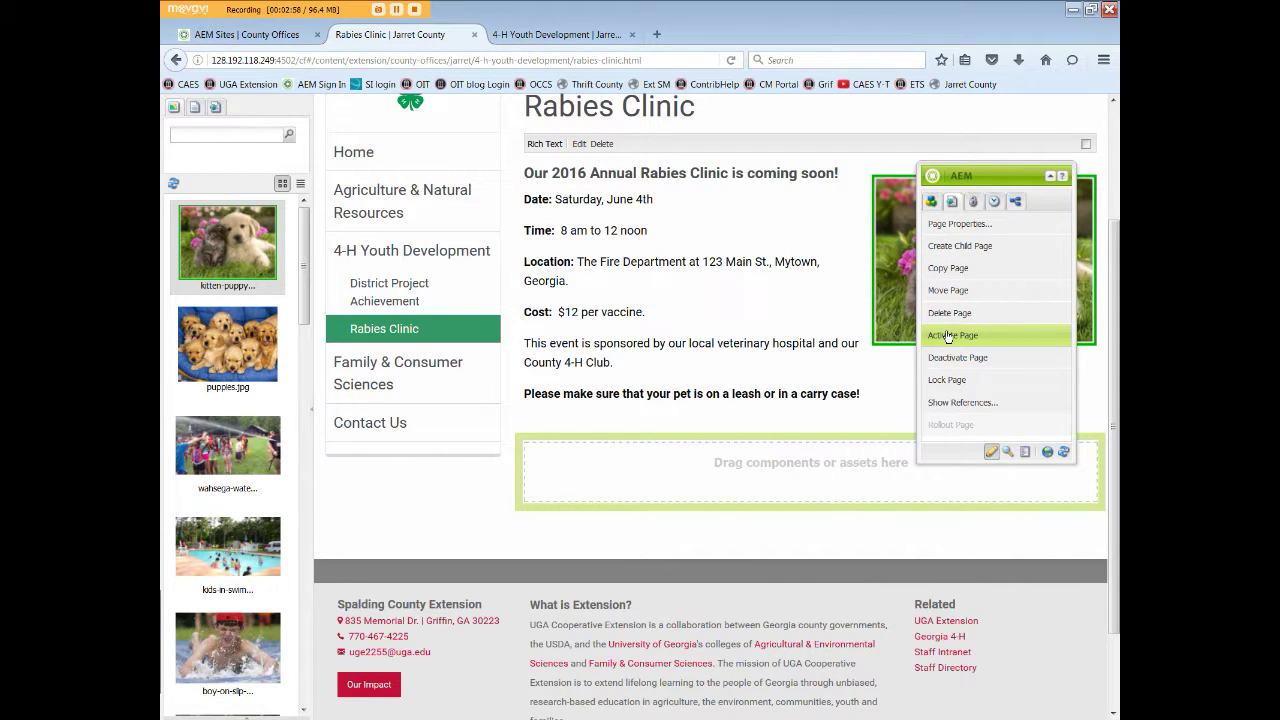
left_click(948, 336)
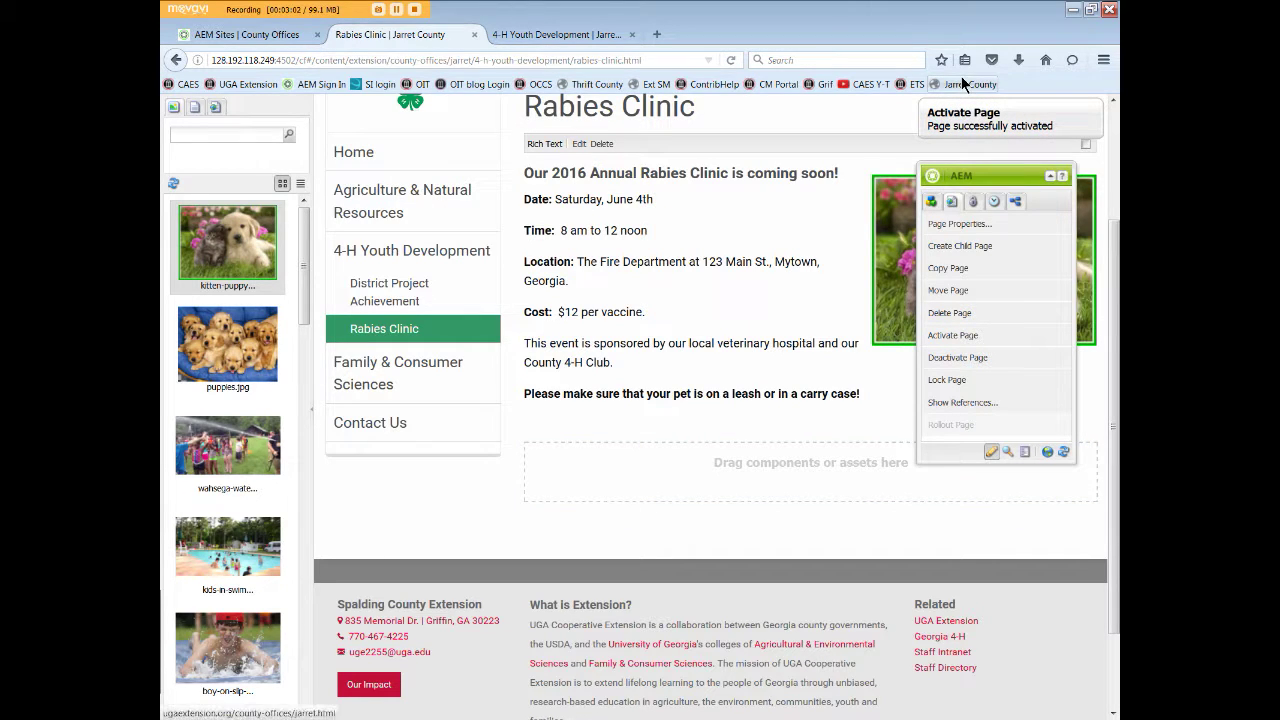
left_click(560, 35)
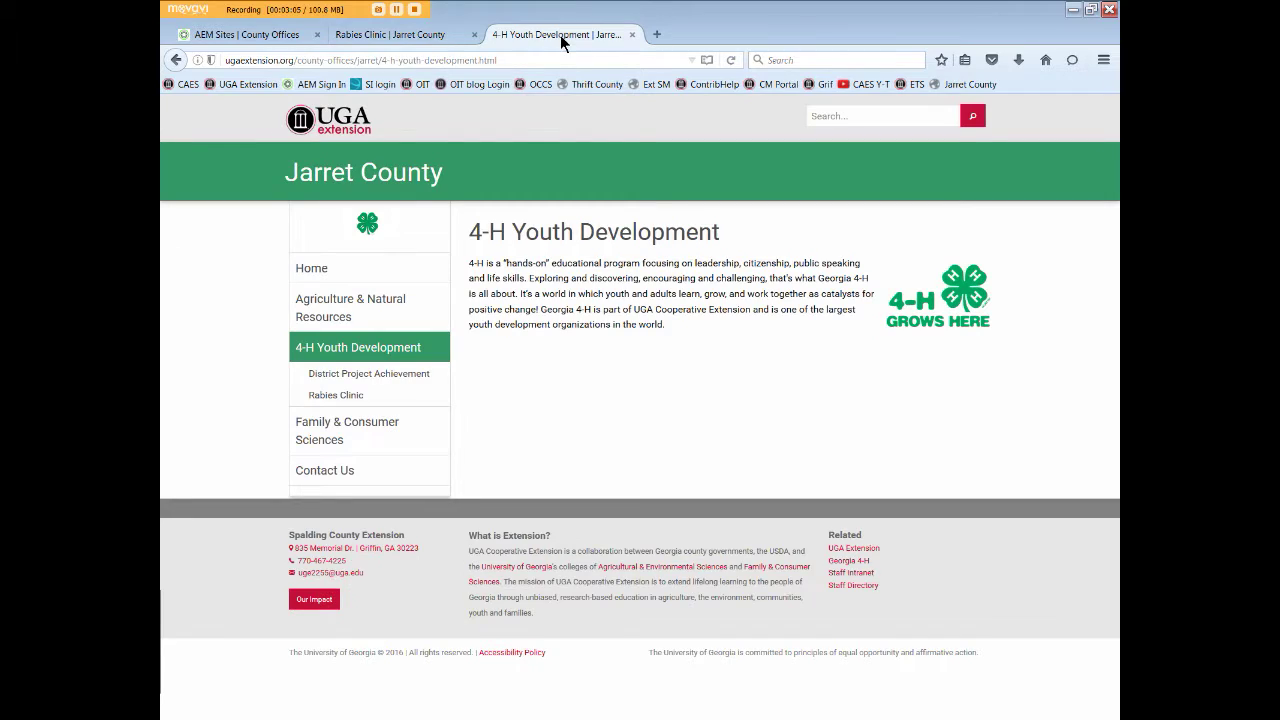
Review the live Rabies Clinic page with its announcement and photo, then return to the AEM editor
left_click(361, 397)
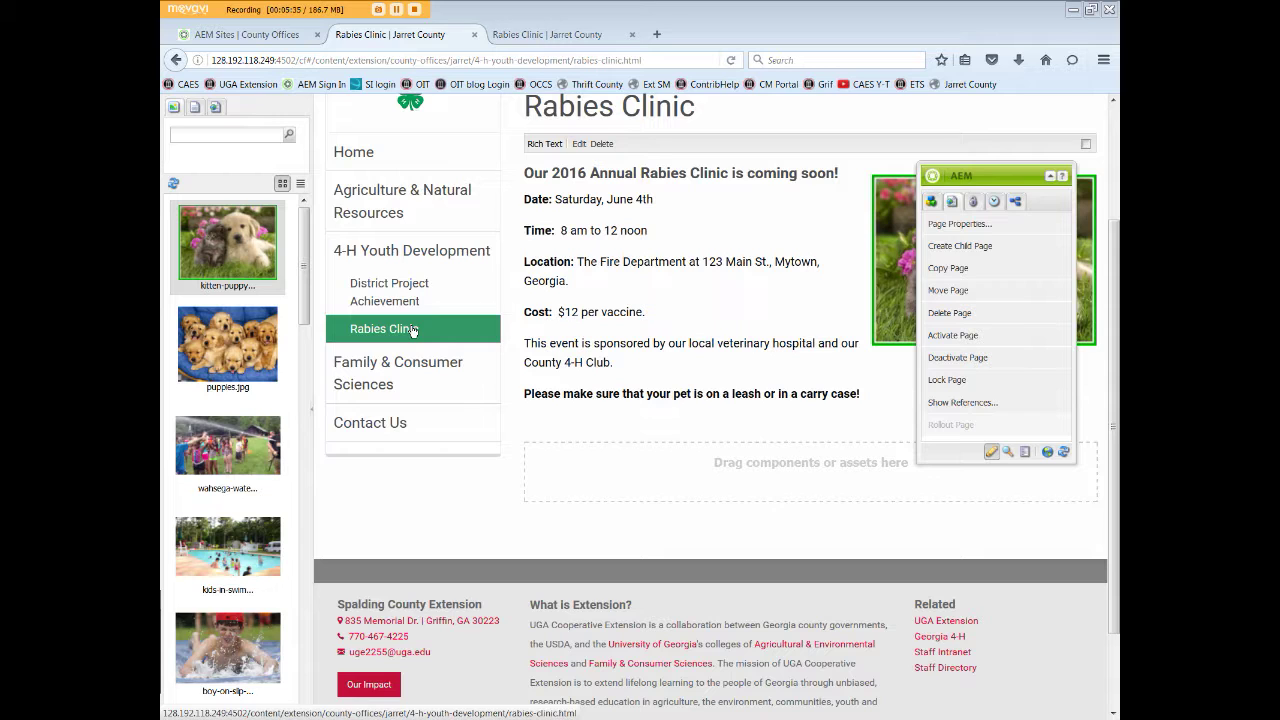
left_click(515, 34)
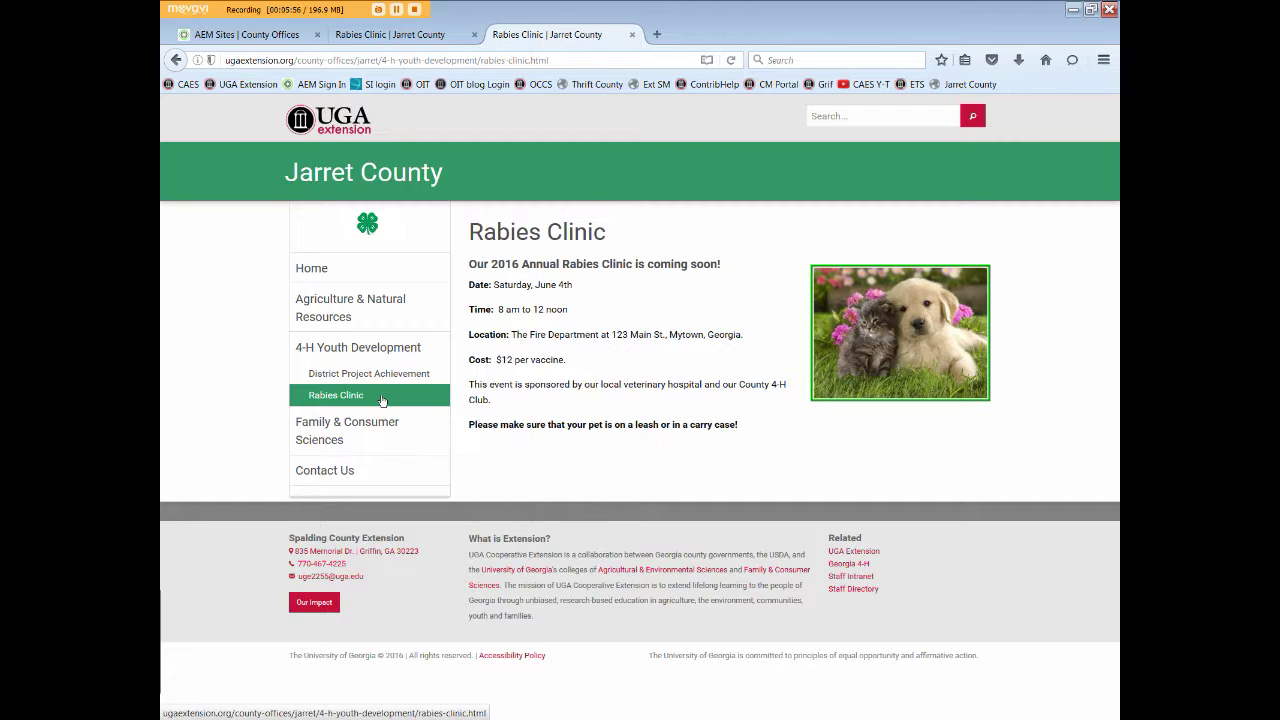
left_click(384, 35)
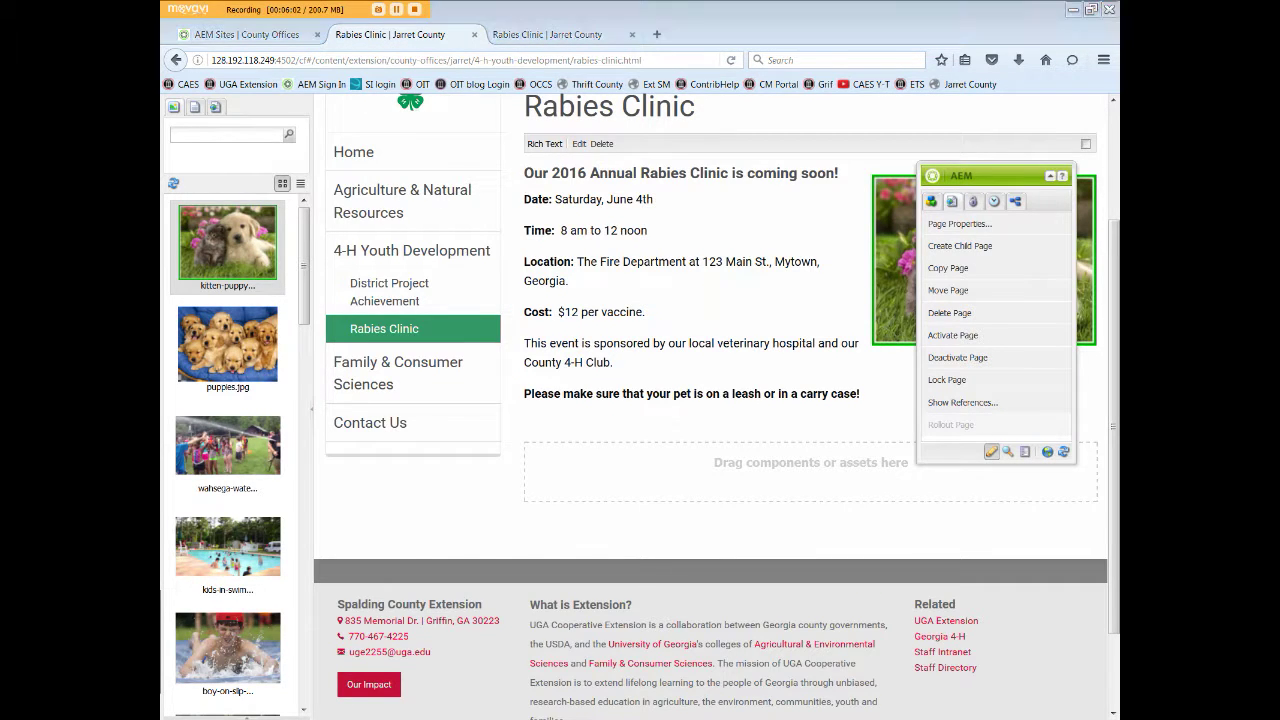
Deactivate the Rabies Clinic page and confirm the deactivation
left_click(944, 362)
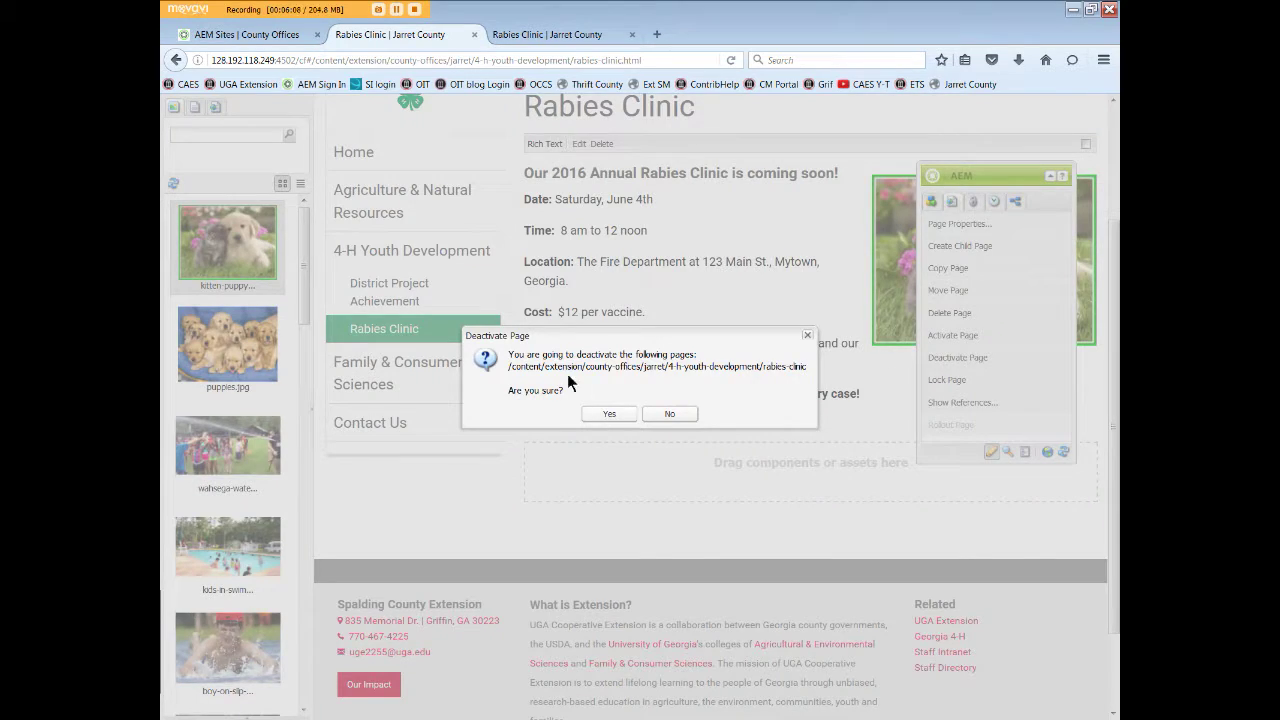
left_click(607, 414)
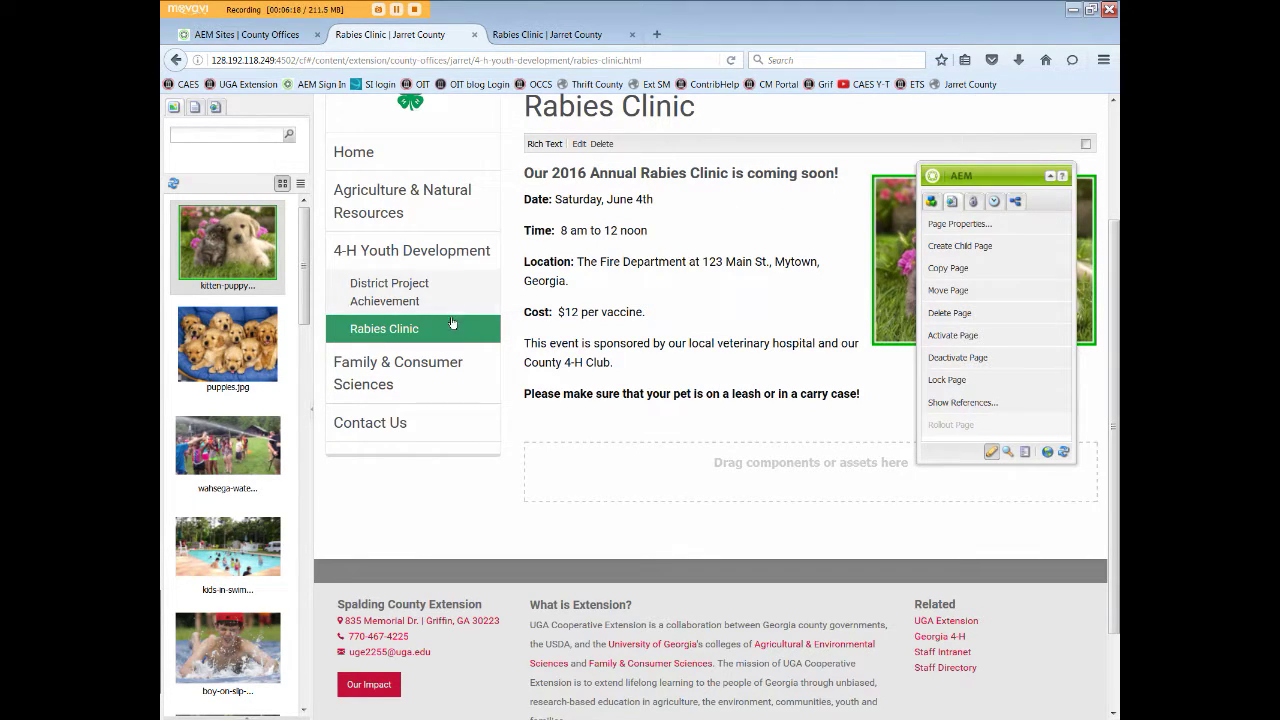
Reload the live Rabies Clinic page to confirm it is no longer available
left_click(729, 61)
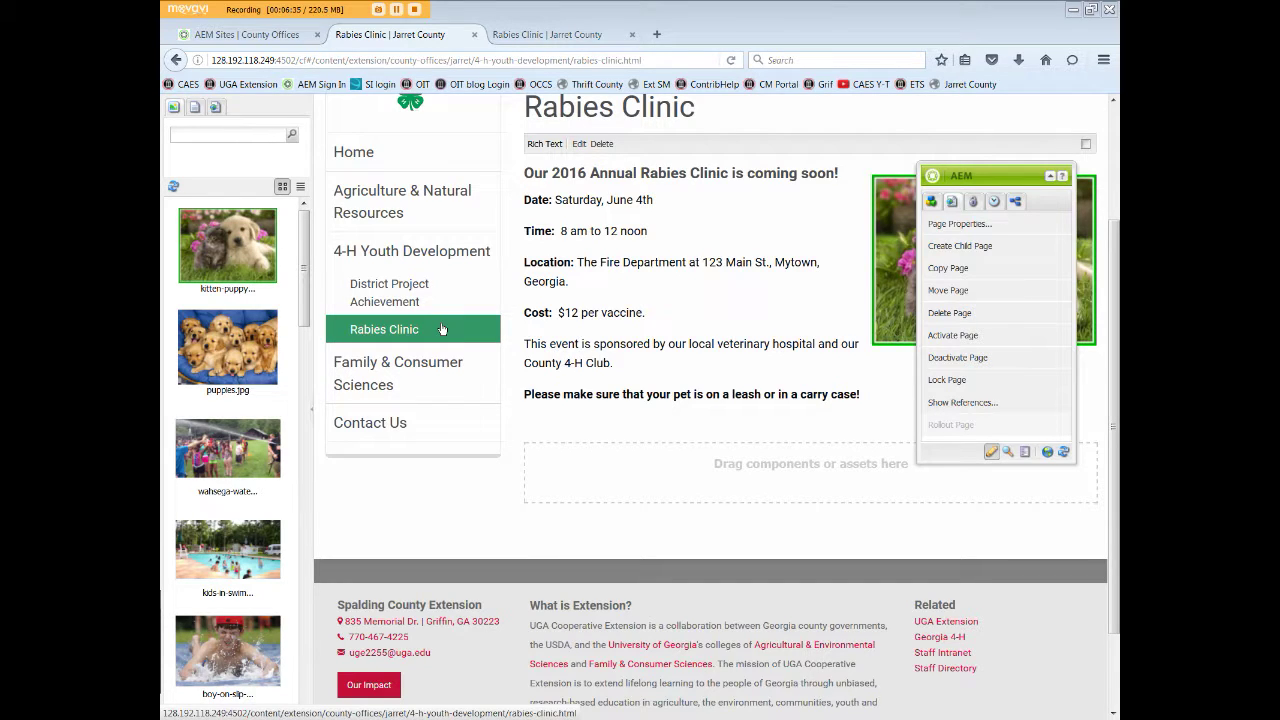
left_click(605, 35)
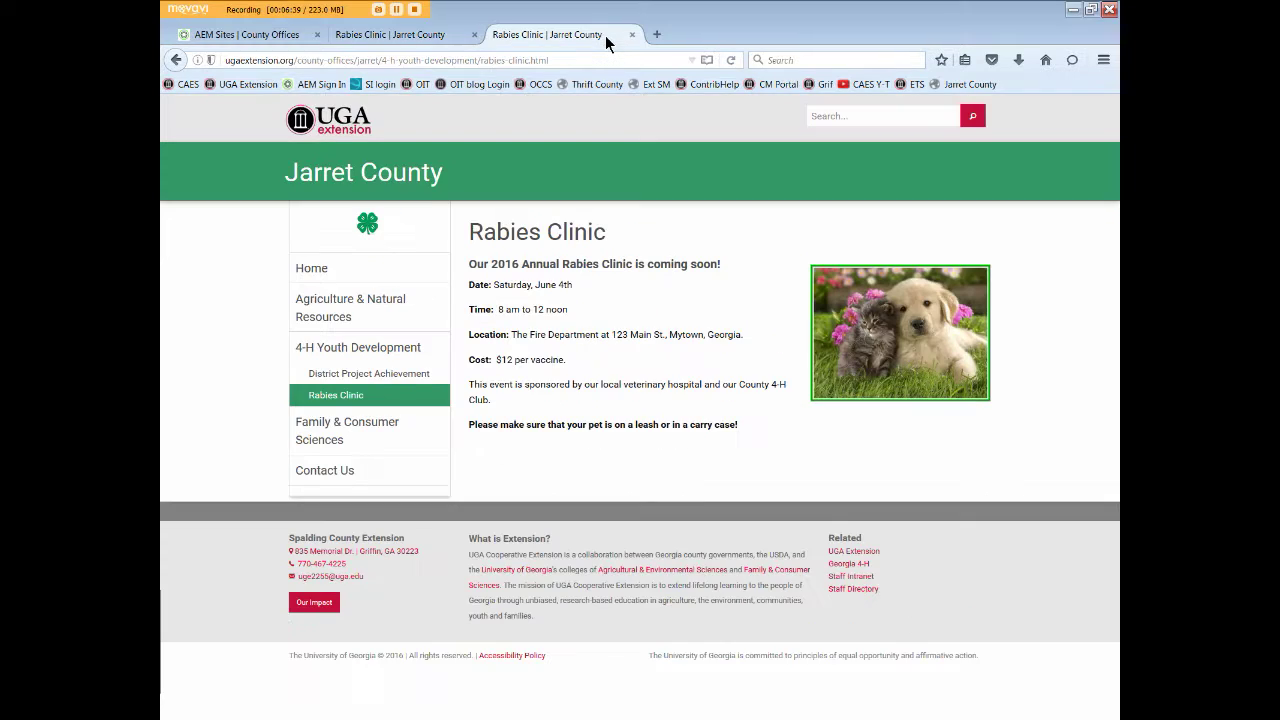
left_click(733, 63)
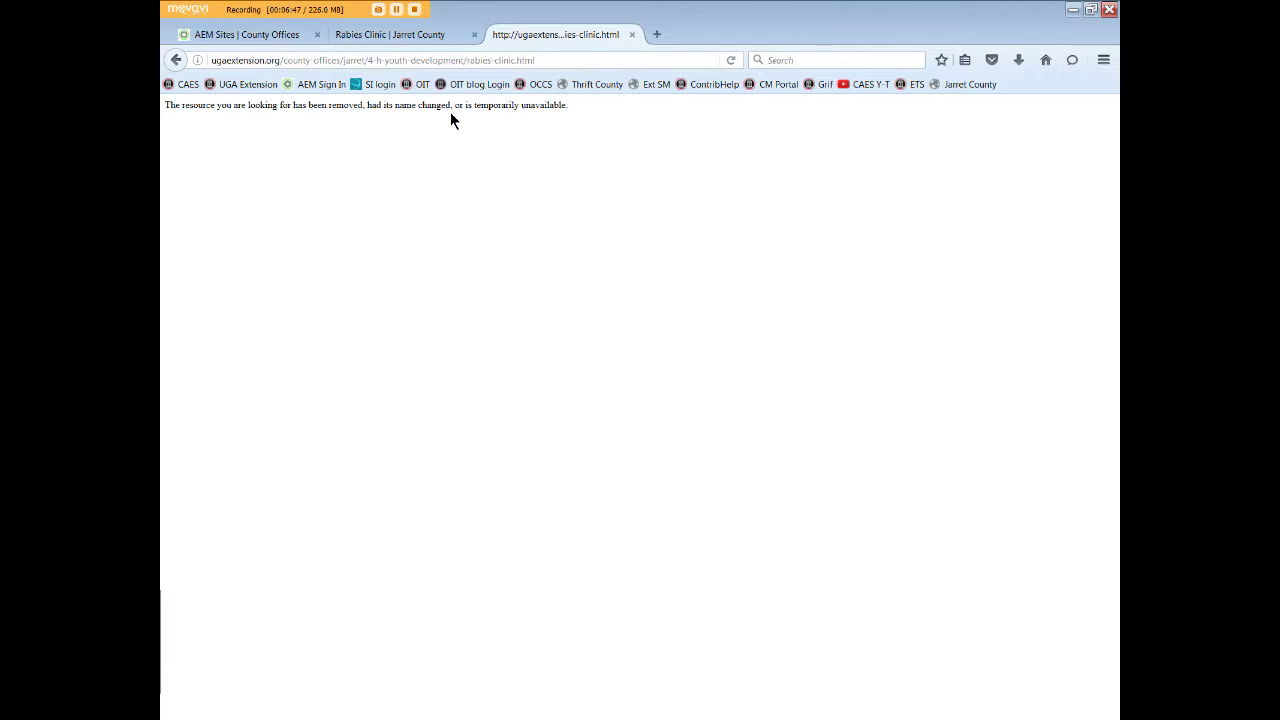
Refresh the live 4-H Youth Development page to confirm Rabies Clinic is gone from its navigation, then return to AEM
left_click(174, 61)
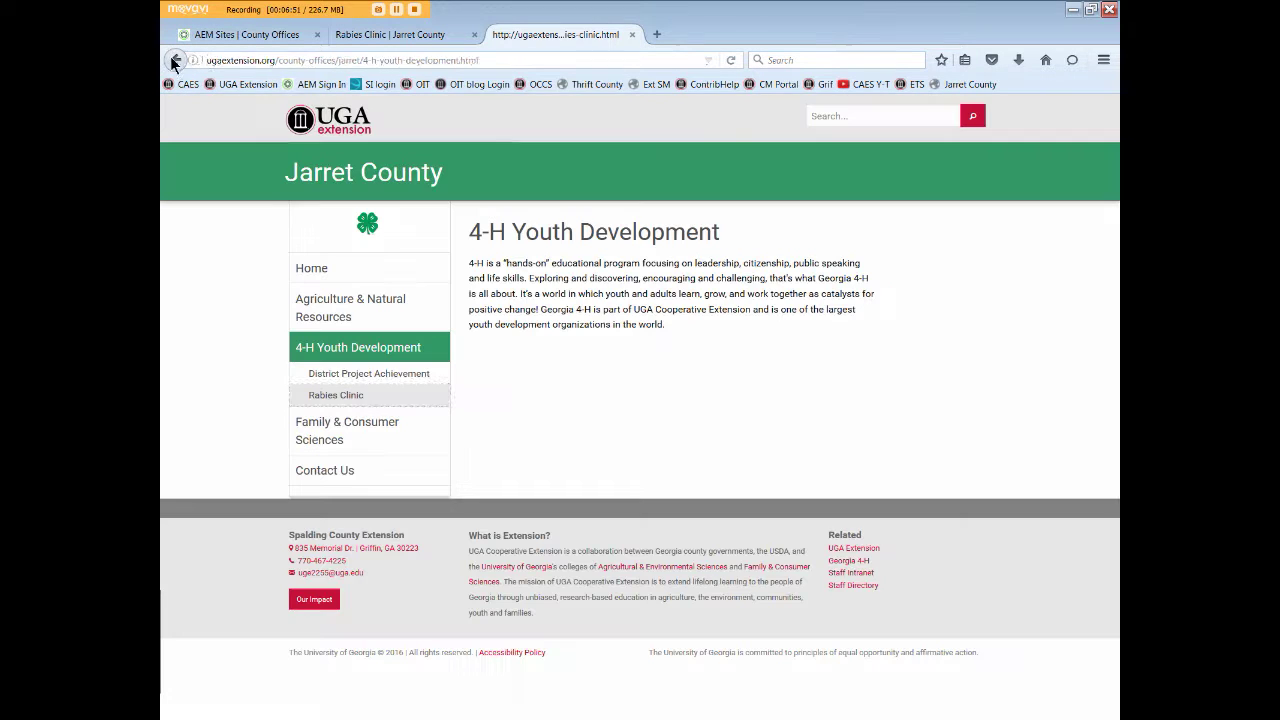
left_click(367, 355)
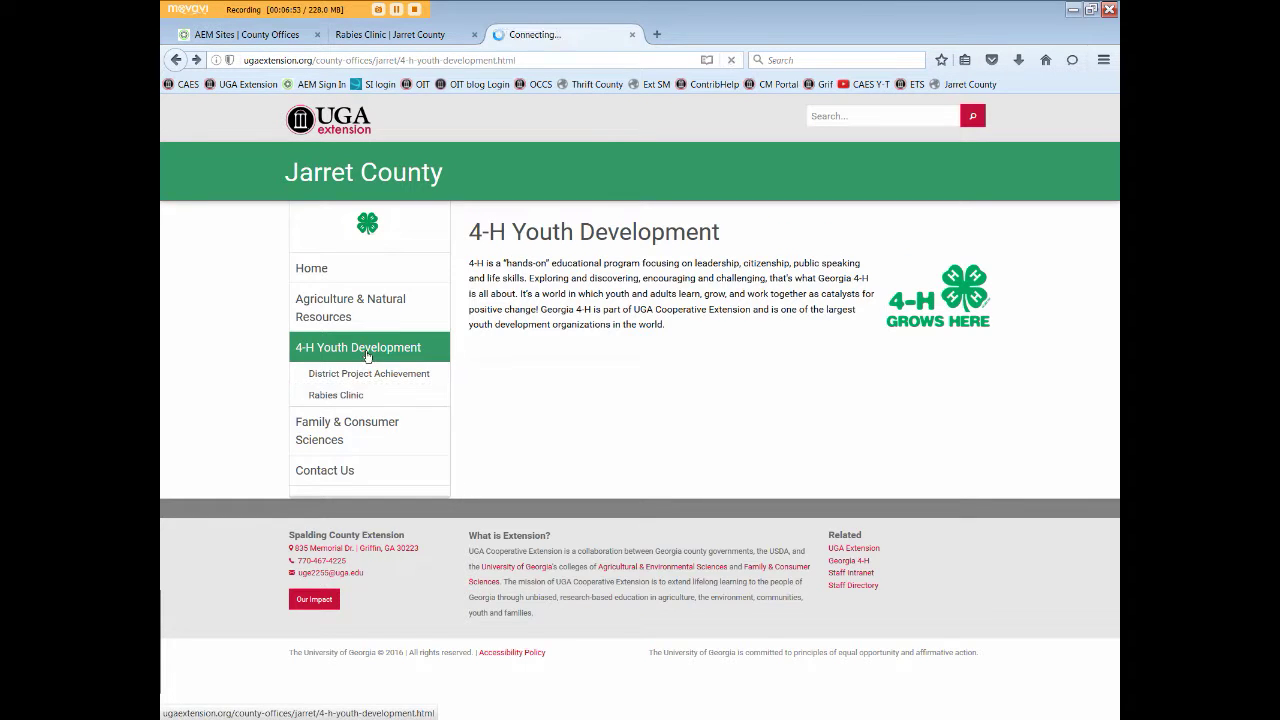
left_click(733, 59)
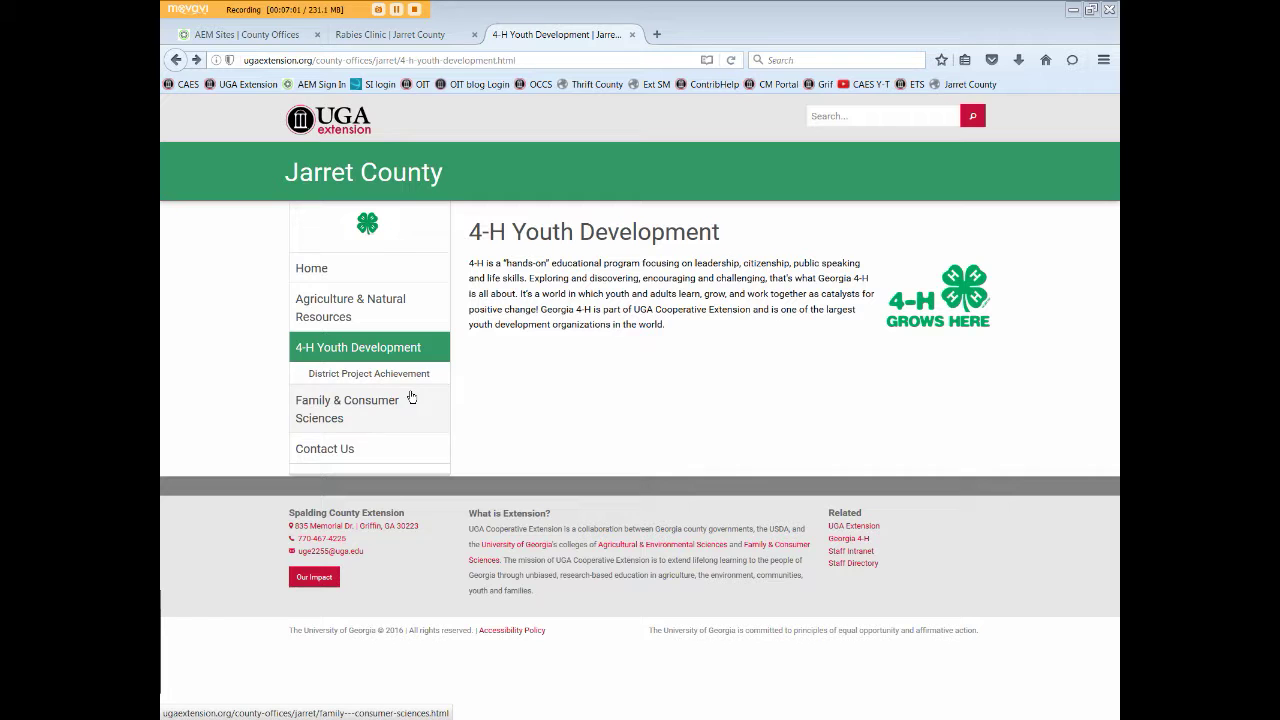
left_click(407, 31)
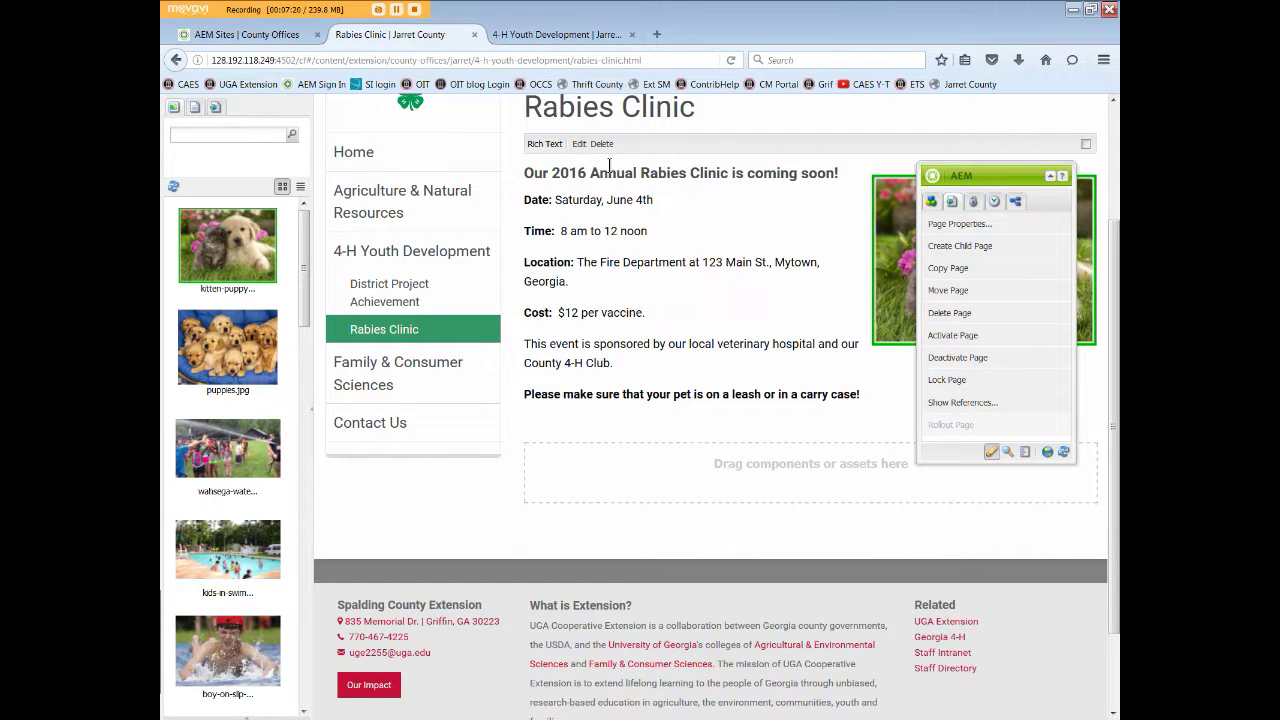
Change the heading year from 2016 to 2017 and save the text
left_click(581, 145)
left_click(596, 244)
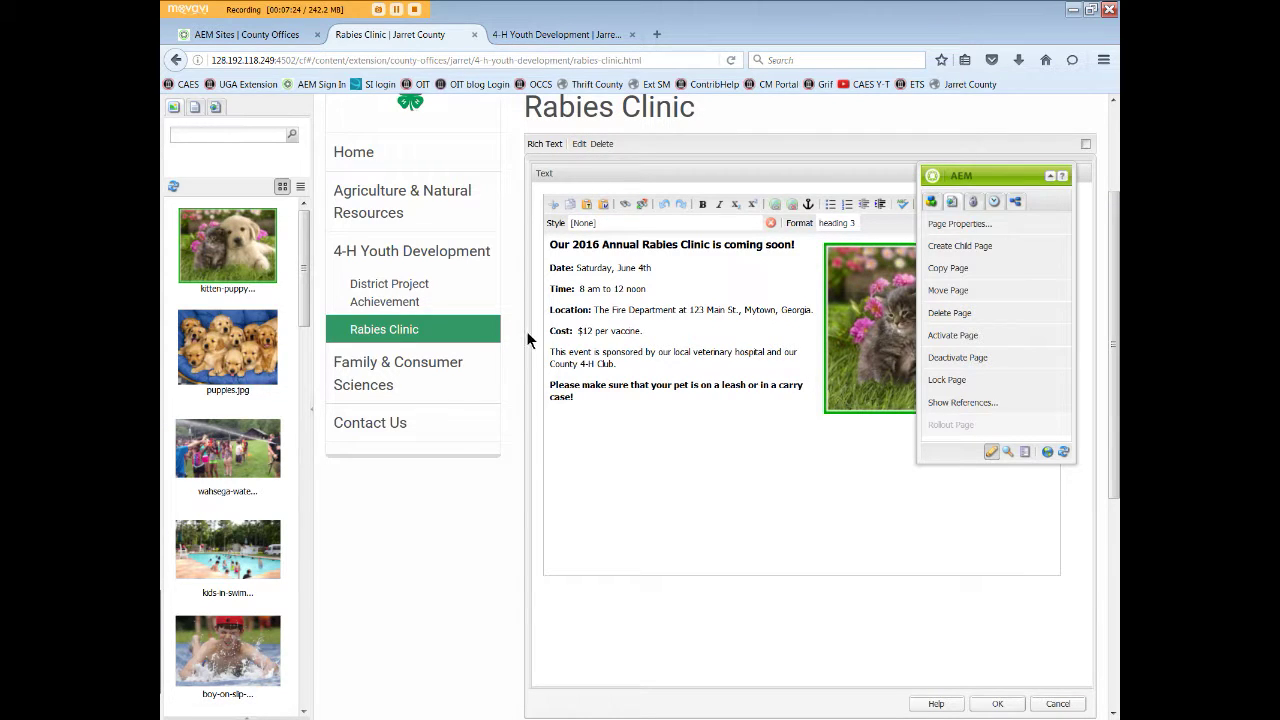
key("BackSpace")
type("7")
left_click(1002, 704)
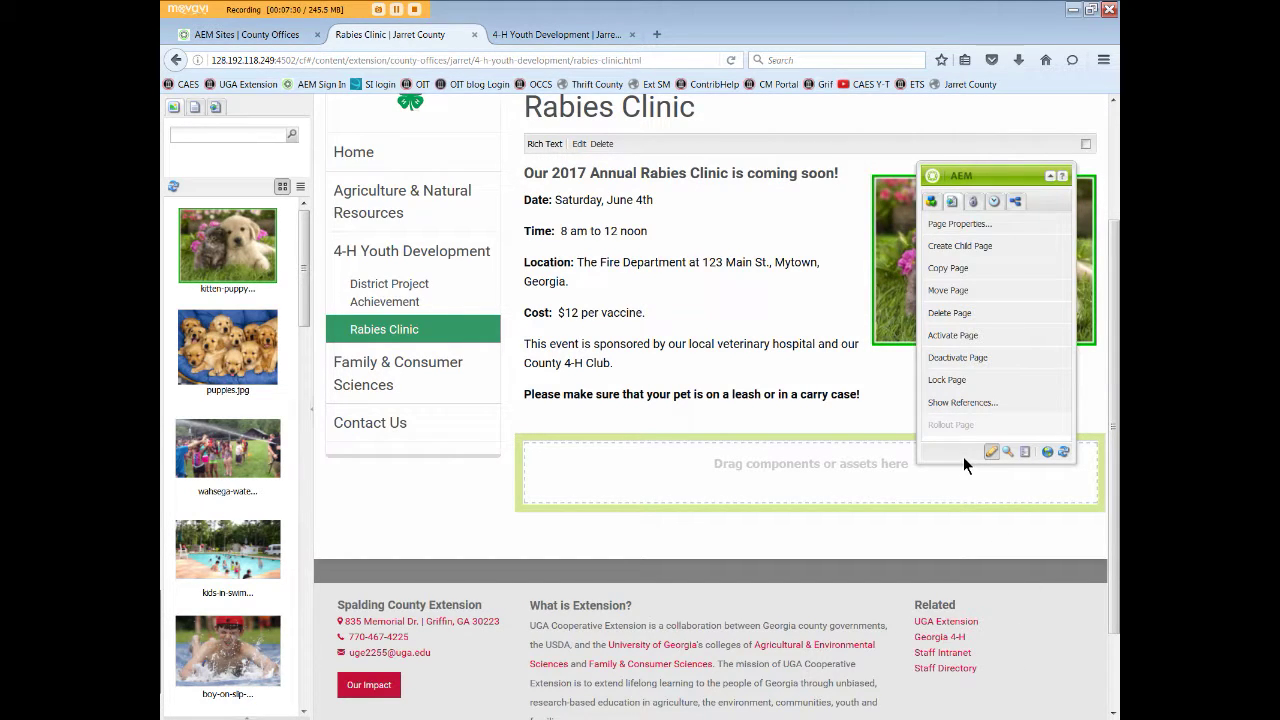
Reactivate the Rabies Clinic page and open it from the refreshed live 4-H Youth Development menu
left_click(946, 337)
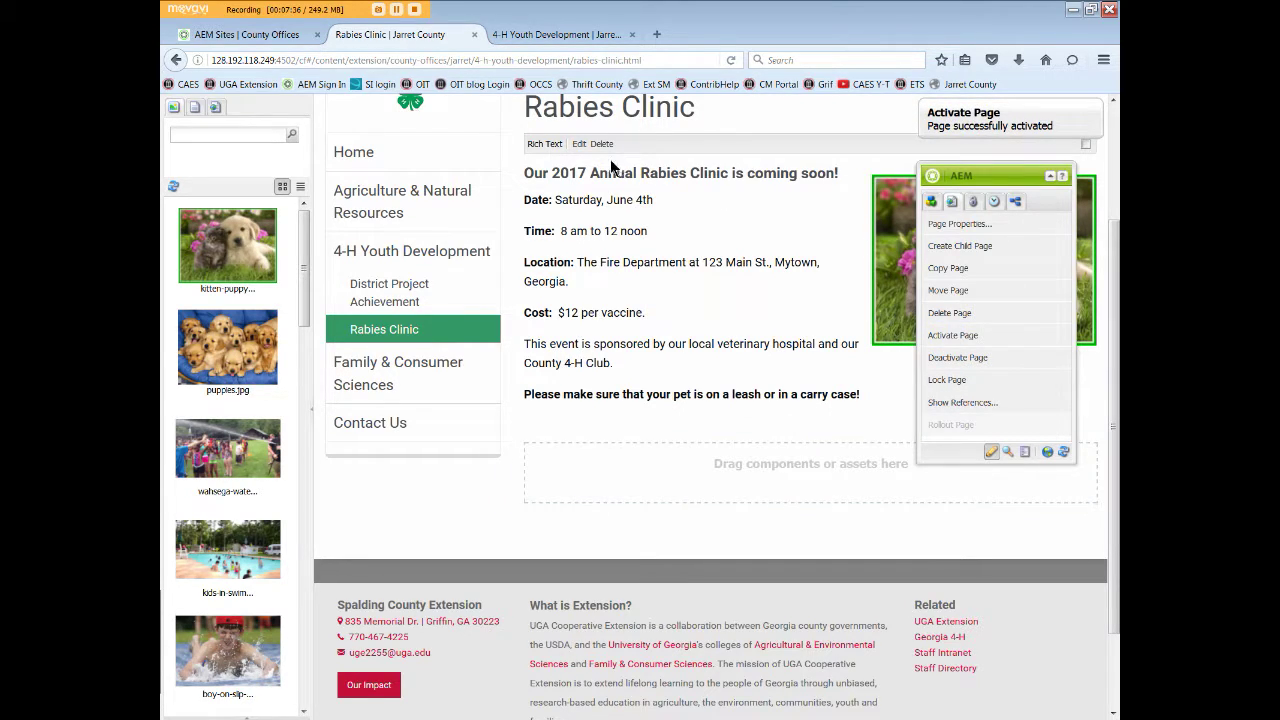
left_click(535, 30)
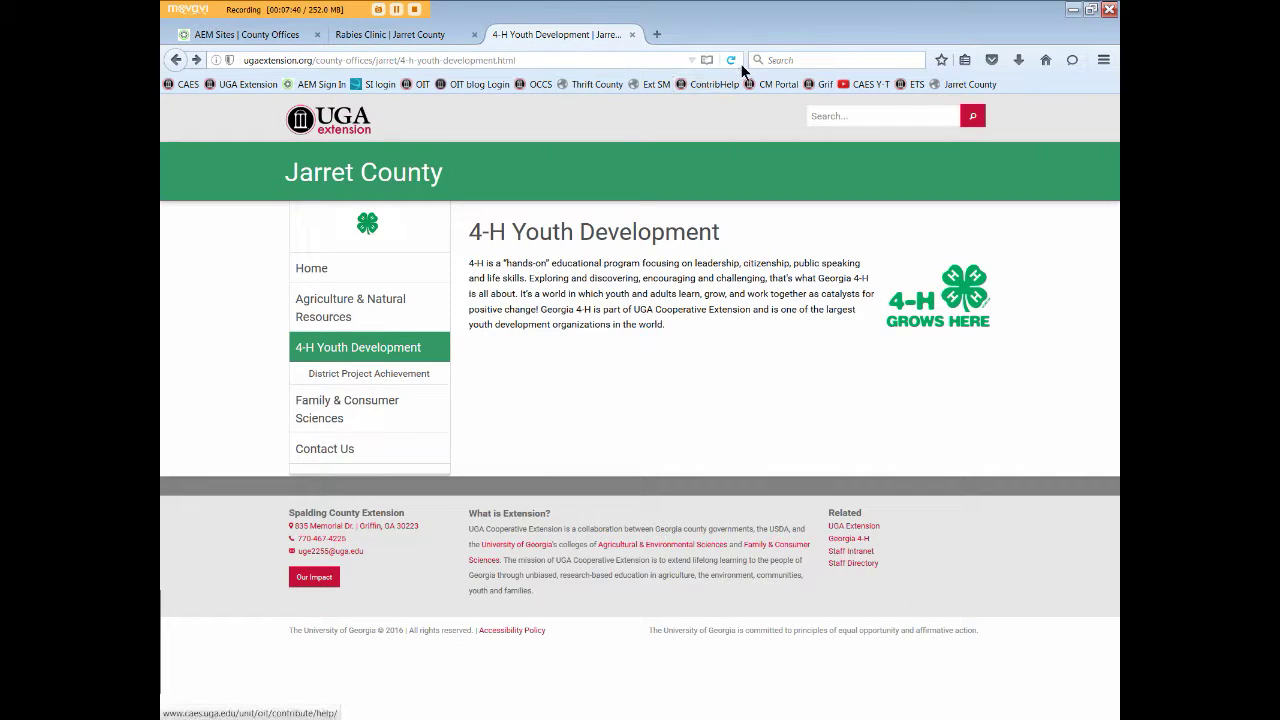
left_click(731, 59)
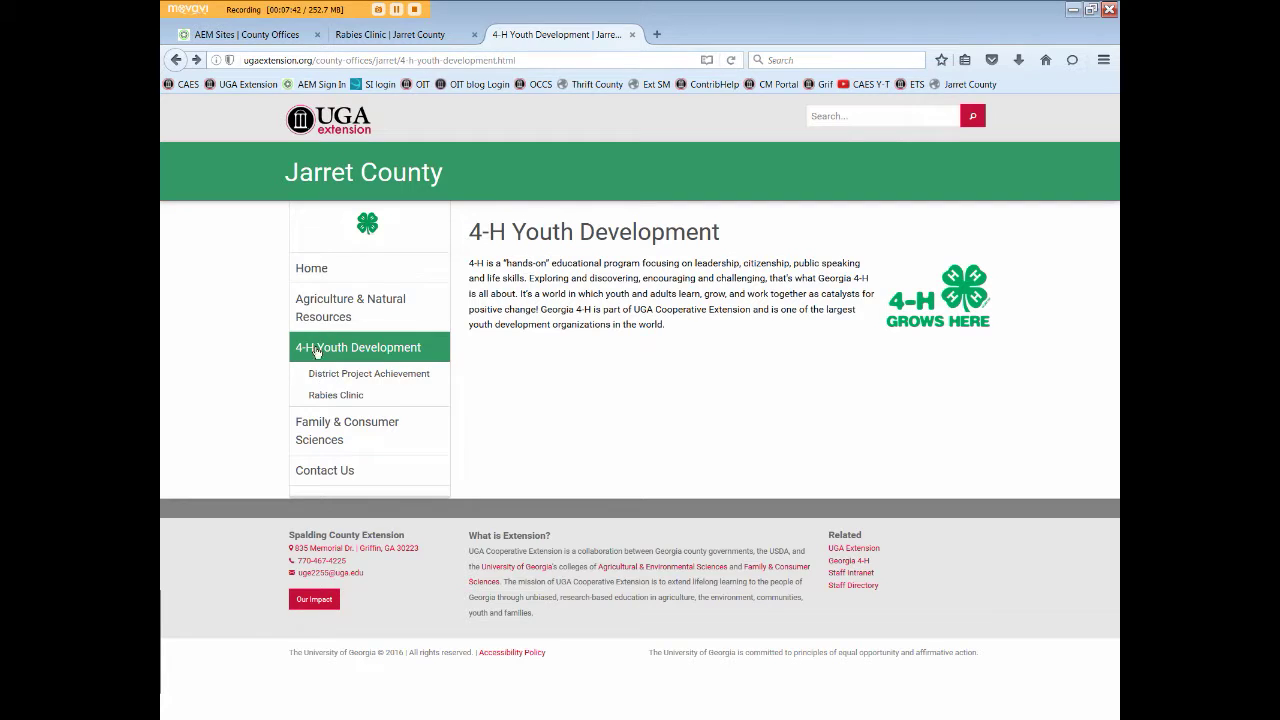
left_click(330, 395)
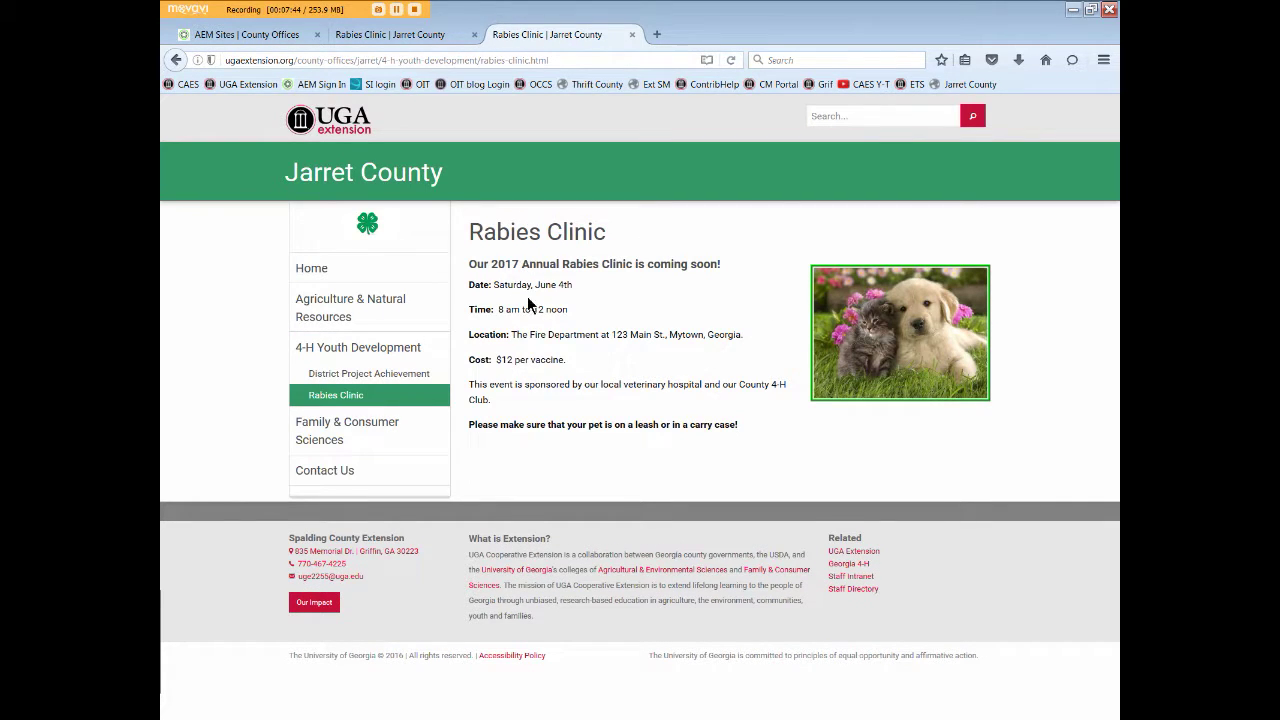